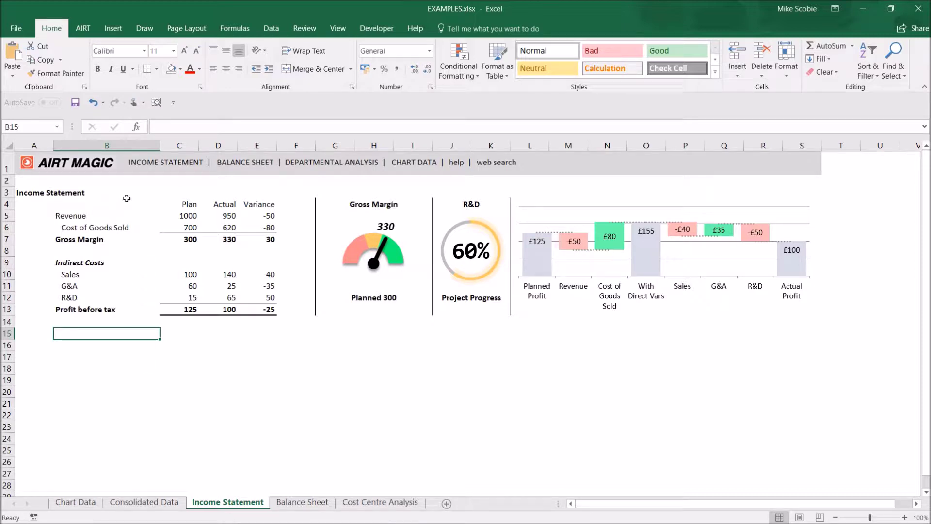
Select the R&D variance in E12, then follow the Balance Sheet, Departmental Analysis and Chart Data menu links.
click(174, 181)
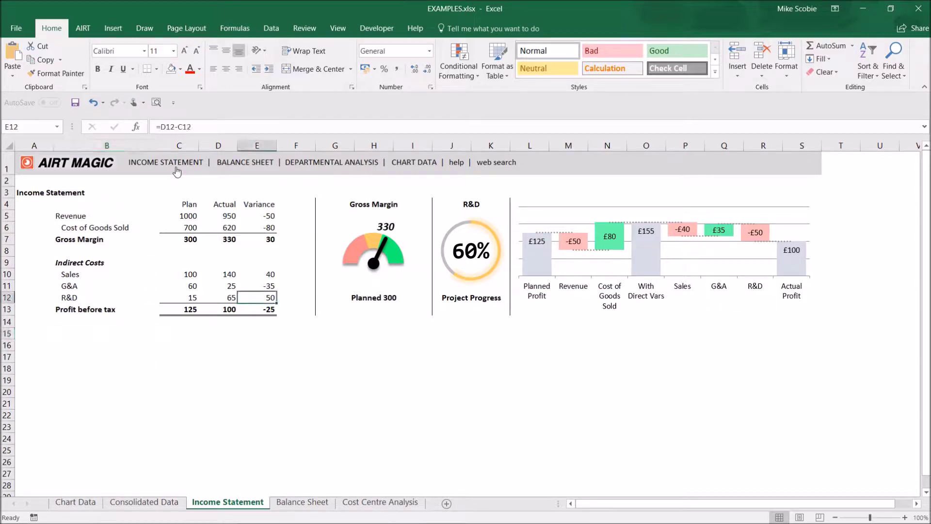
click(261, 165)
click(358, 164)
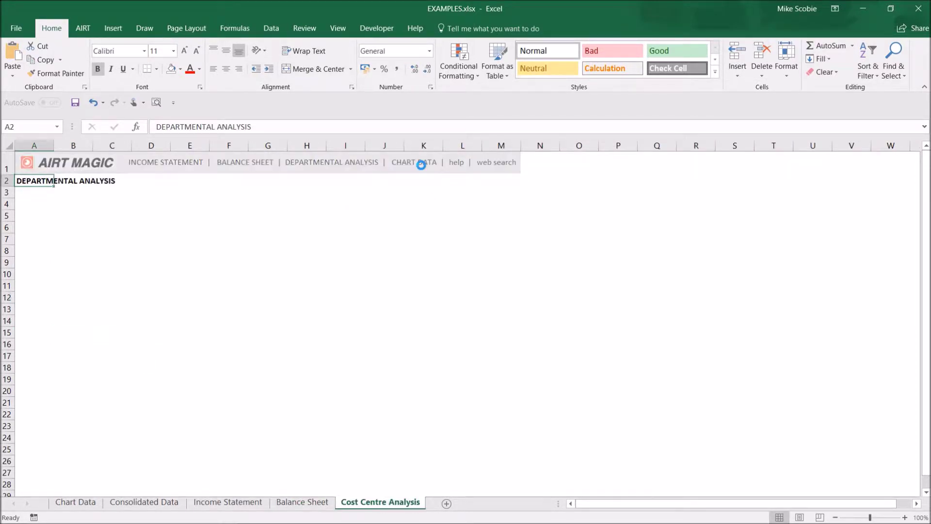
click(422, 166)
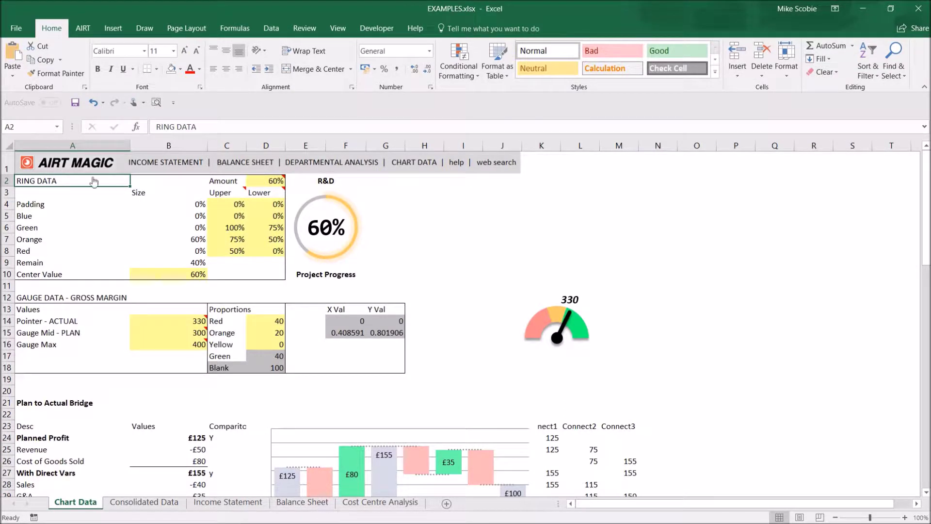
Show the AIRT ribbon tab and scroll Chart Data down to the AIRT MAGIC logo at row 40.
click(85, 30)
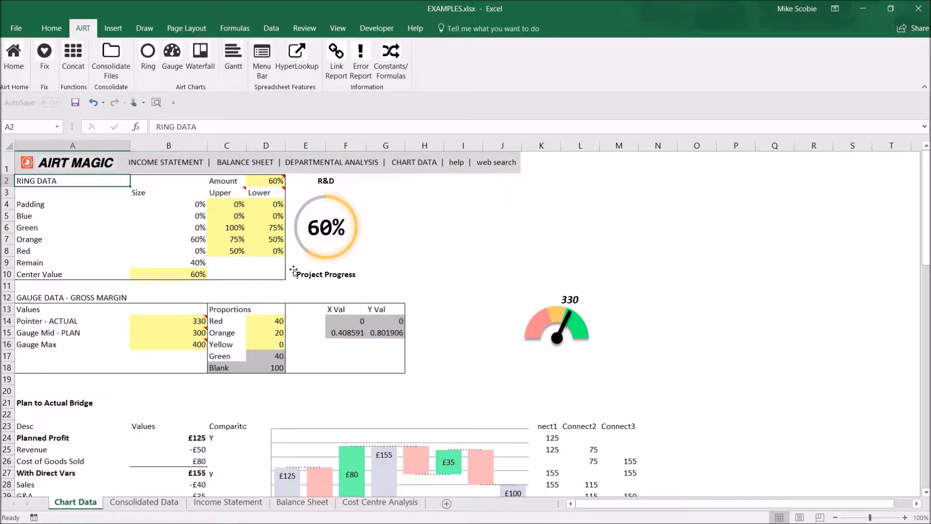
scroll(183, 306, down, 7)
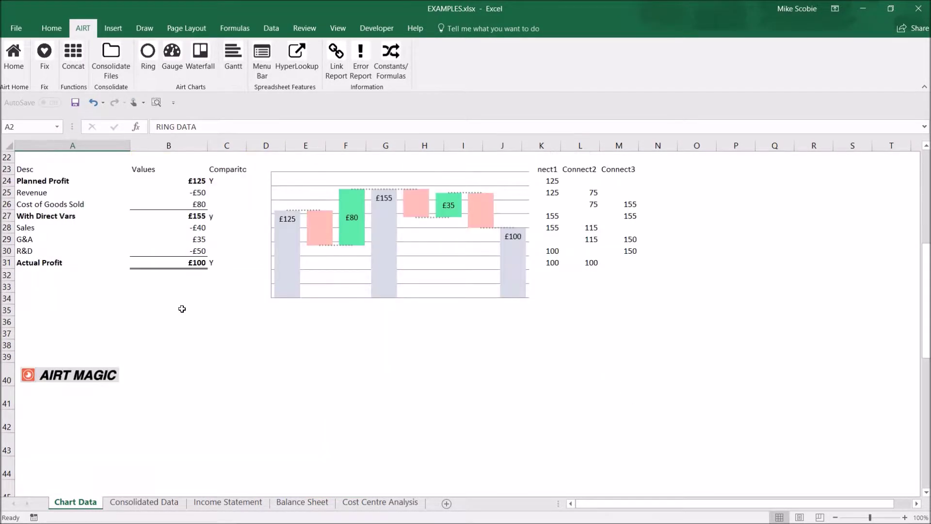
scroll(181, 308, down, 3)
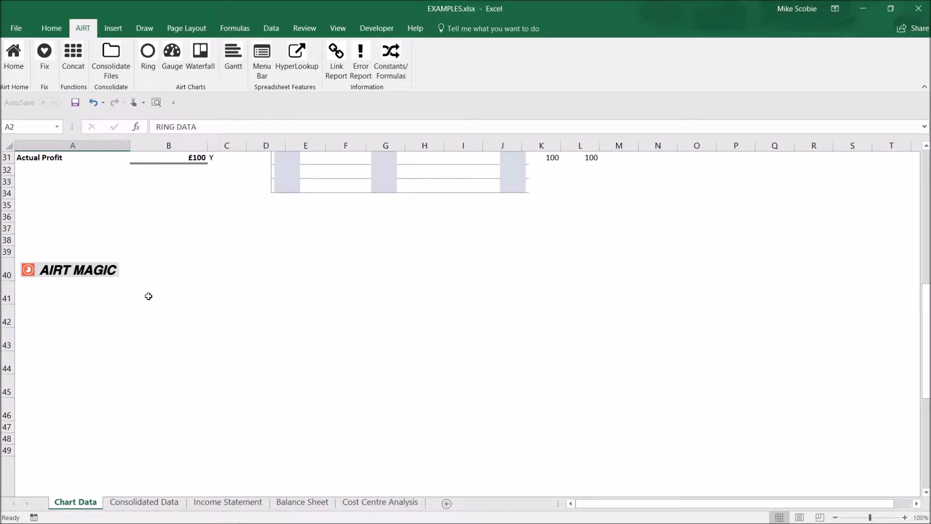
Enter INCOME STATEMENT |, BALANCE SHEET | and DEPARTMENTAL ANALYSIS | in A41:A43.
click(75, 291)
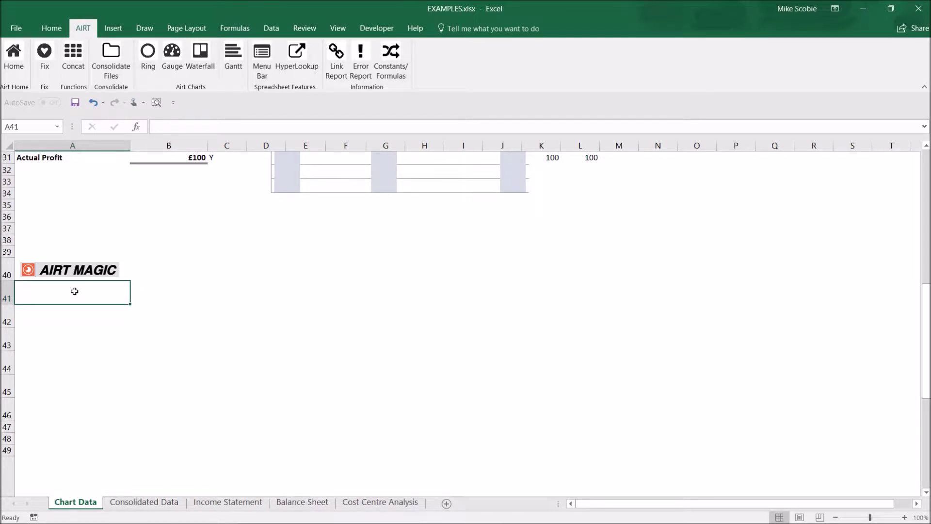
text(INCOME STATEMEE)
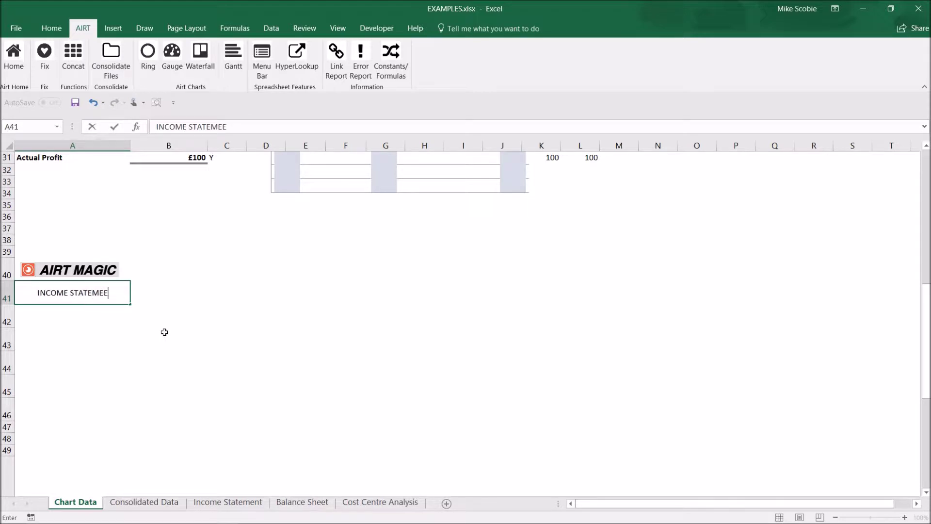
key(BackSpace)
text(NT |)
key(Return)
text(BALANCE SHEET |)
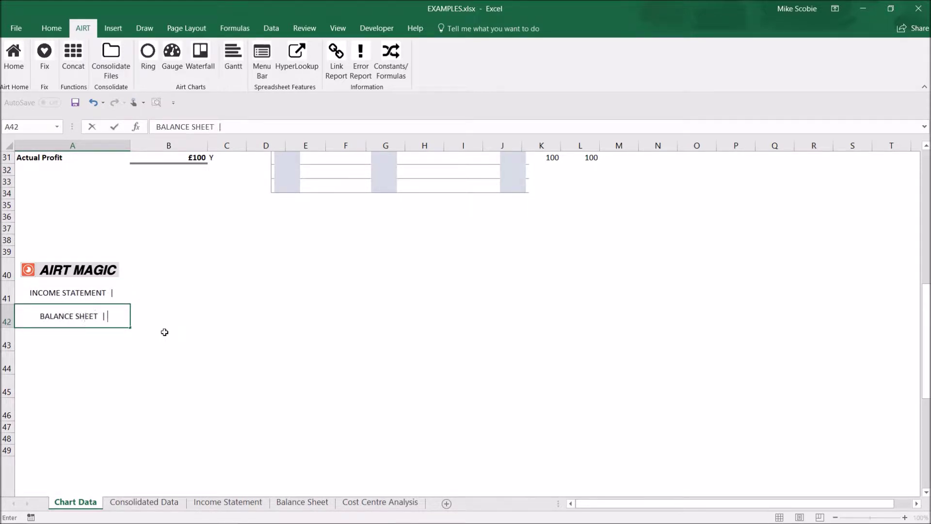
key(Return)
text(DEPARTMENTAL)
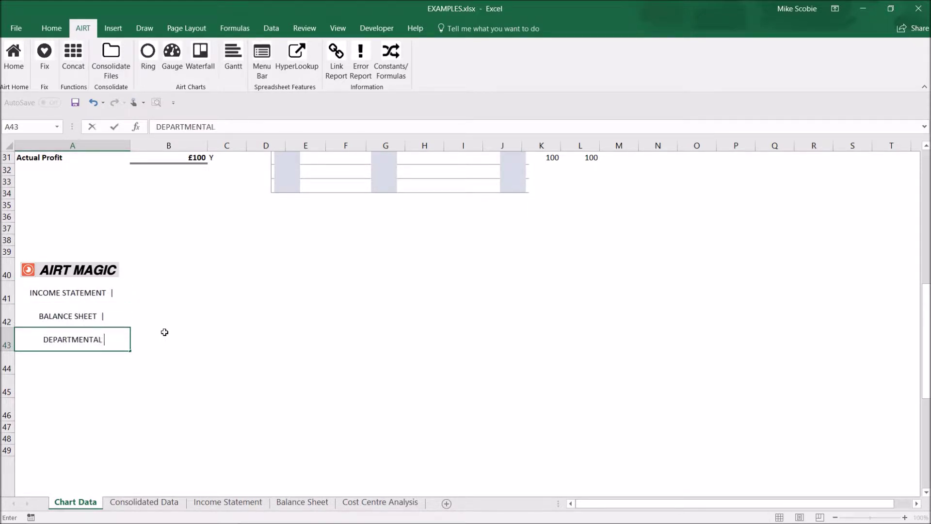
text( ANALYSIS |)
key(Return)
Enter CHART DATA |, help | and web search in A44:A46, then select B41.
text(CHART DATA |)
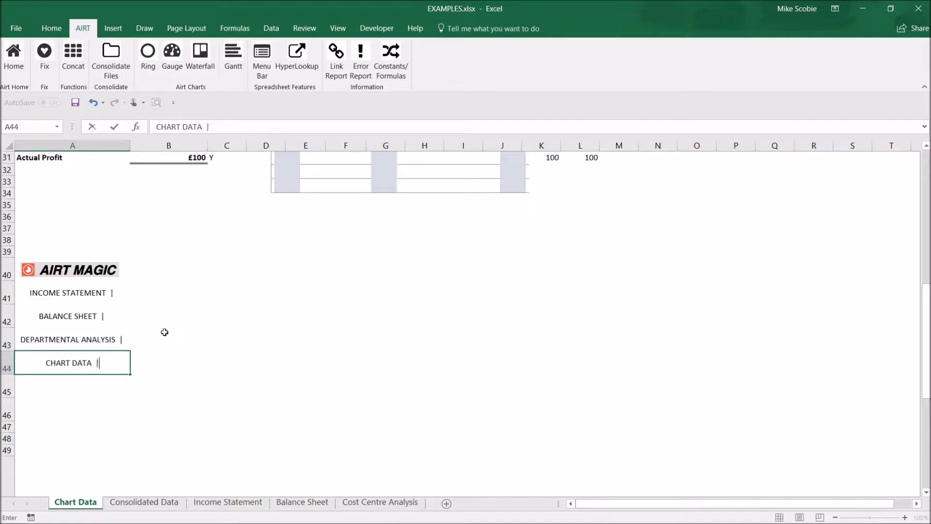
key(Return)
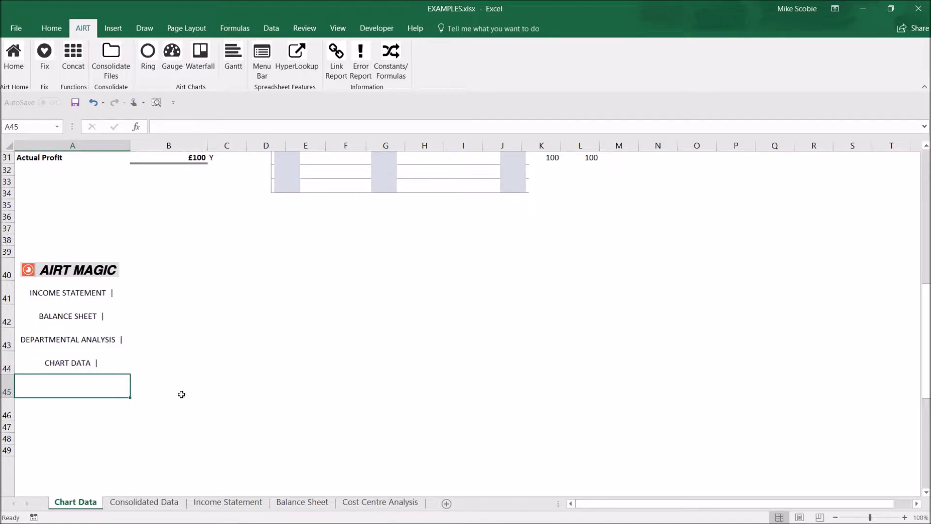
text(help)
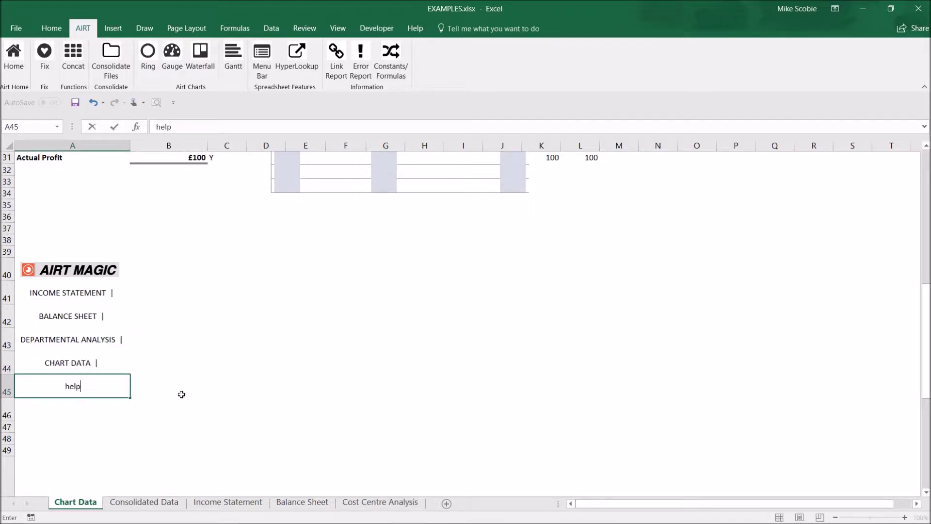
text( |)
key(Return)
text(web search)
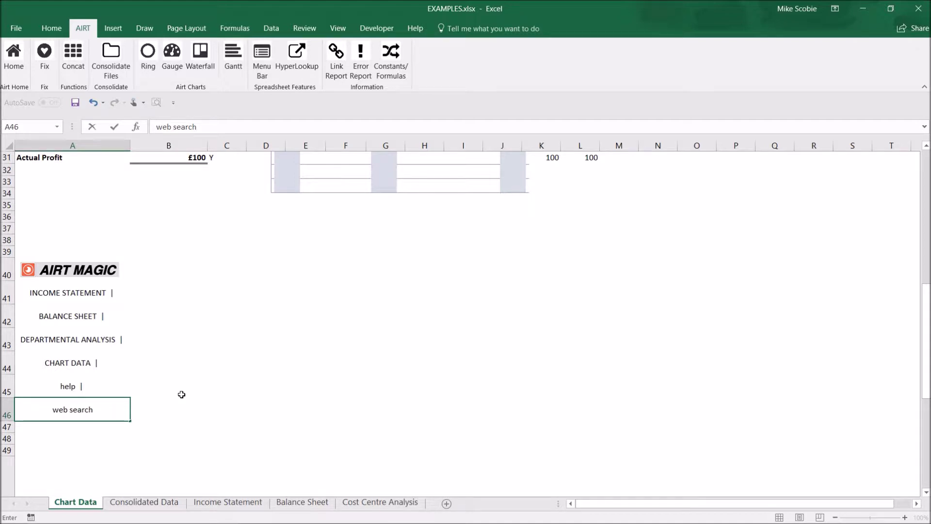
click(181, 394)
key(Up)
key(Up)
key(Up)
key(Up)
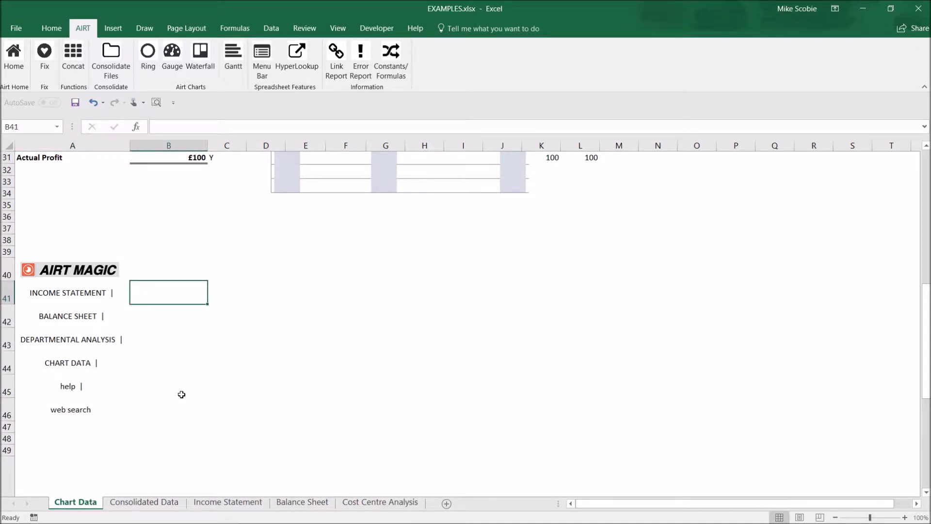
key(Up)
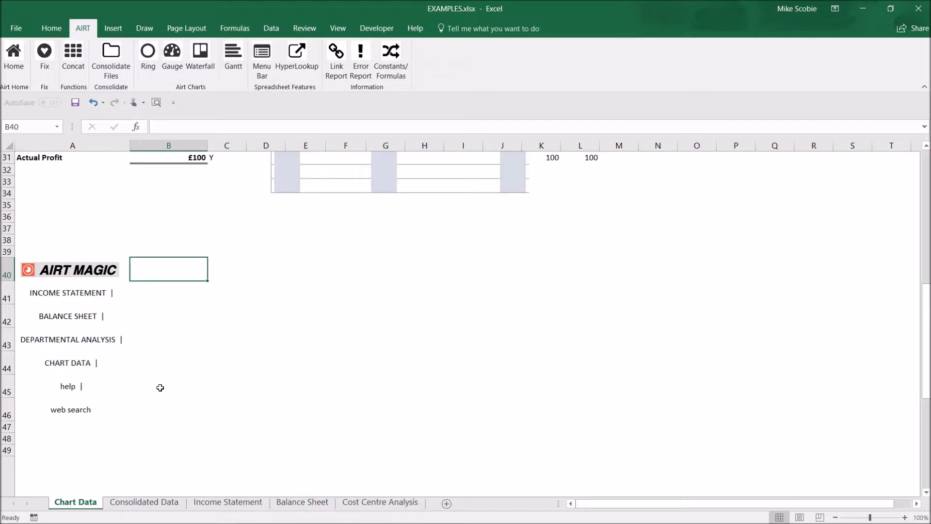
Fill the menu block A40:A46 with light grey, then go to the Income Statement sheet.
click(122, 411)
drag(122, 410, 124, 279)
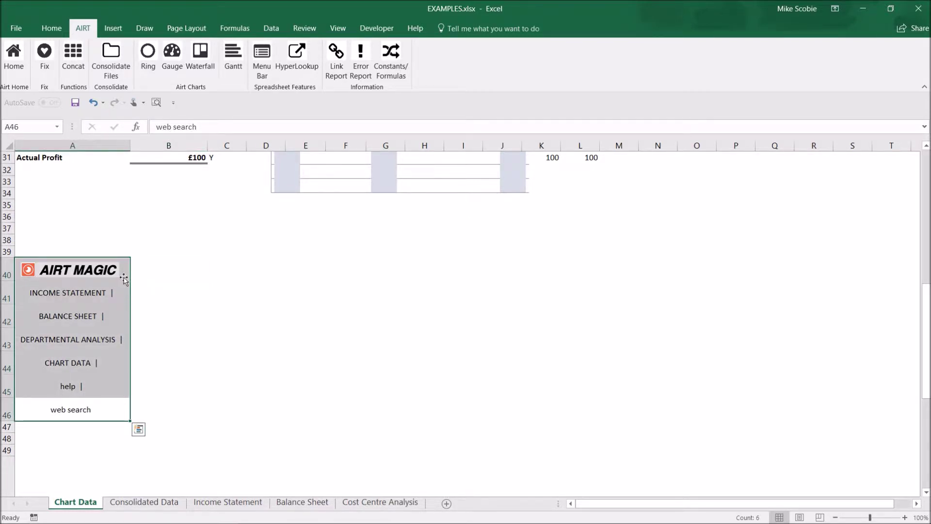
click(51, 28)
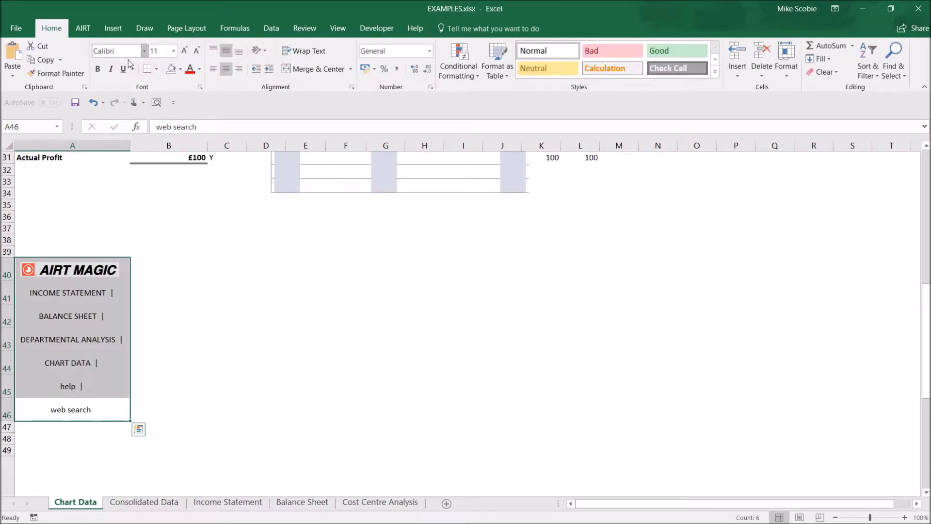
click(180, 72)
click(173, 112)
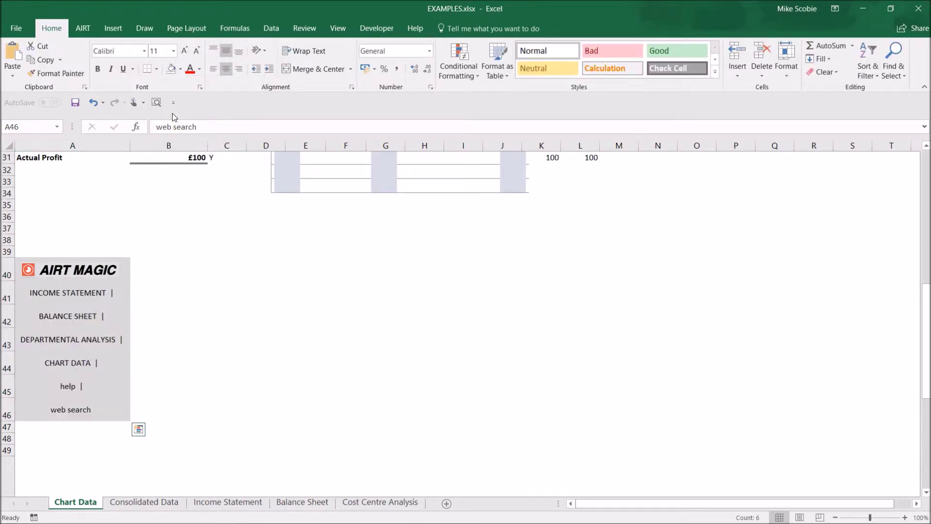
click(152, 269)
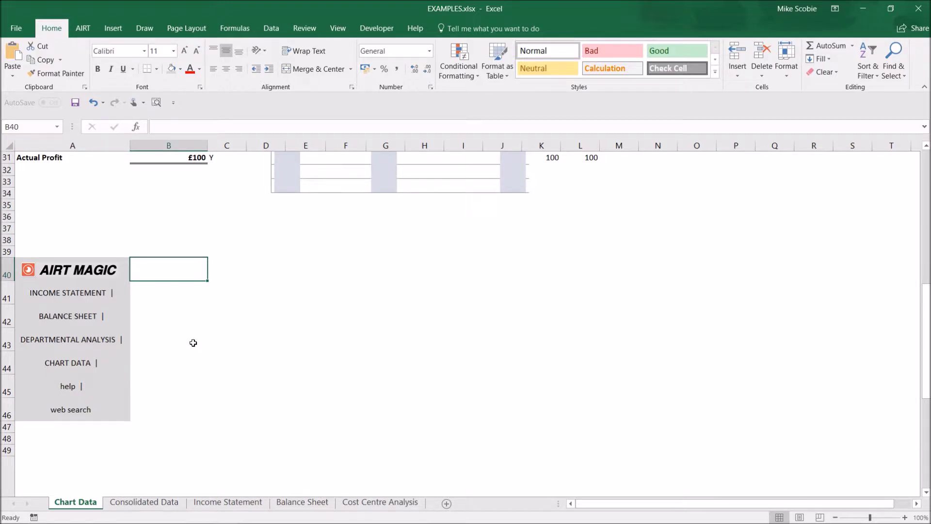
key(Down)
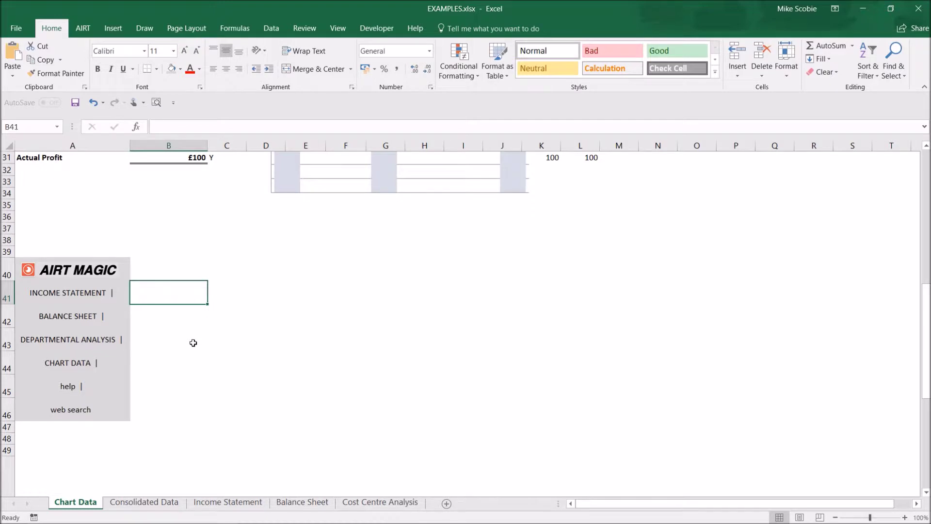
click(233, 505)
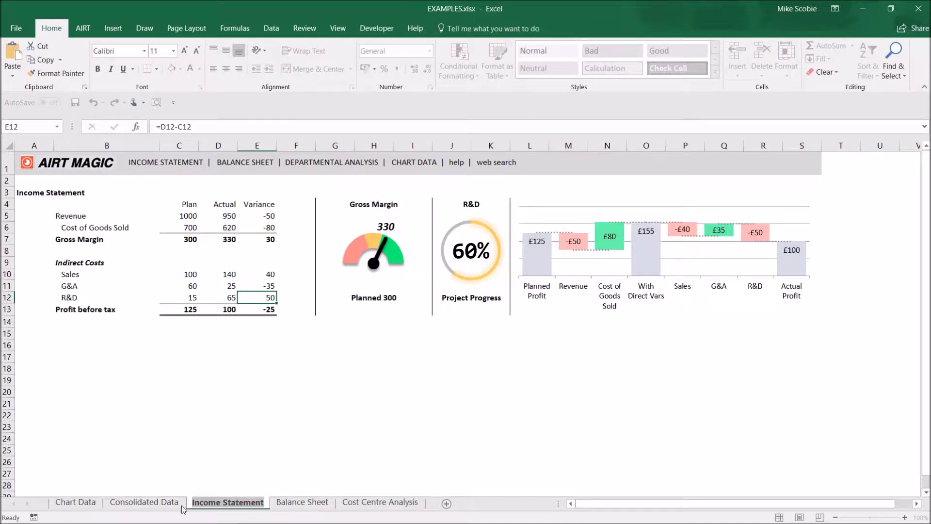
Paste the sheet names Income Statement into B41 and Balance Sheet into B42.
click(76, 502)
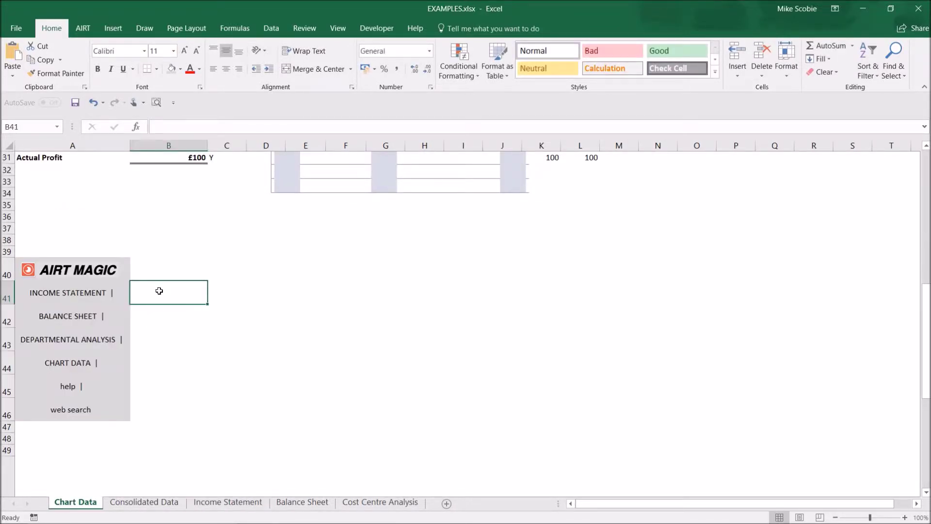
text(Income Statement)
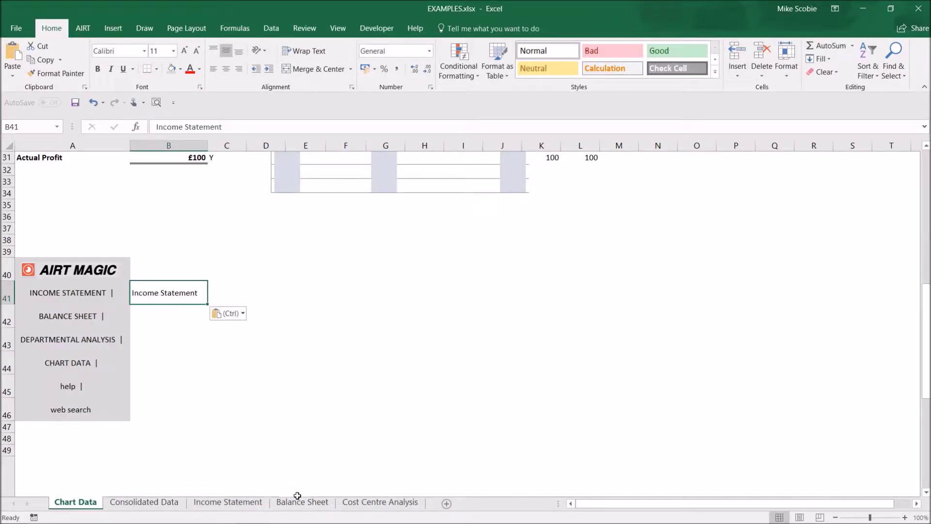
click(302, 502)
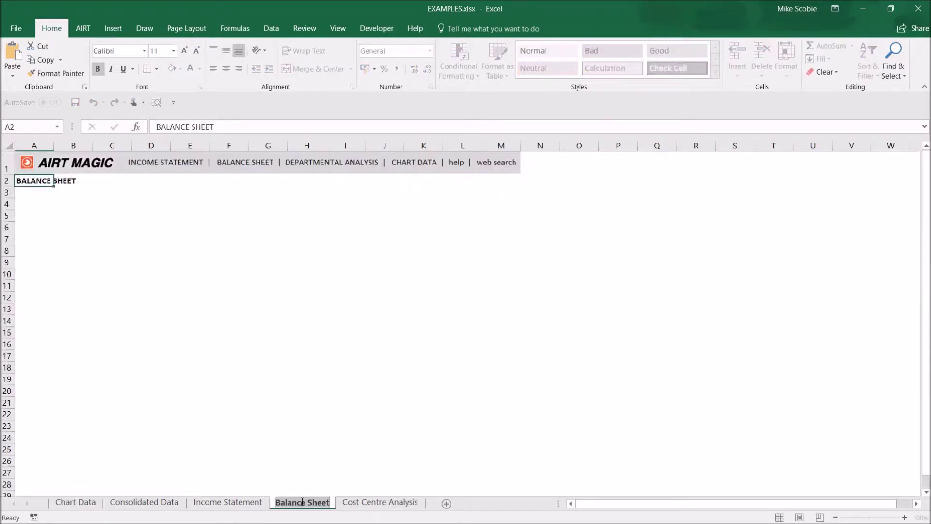
click(75, 502)
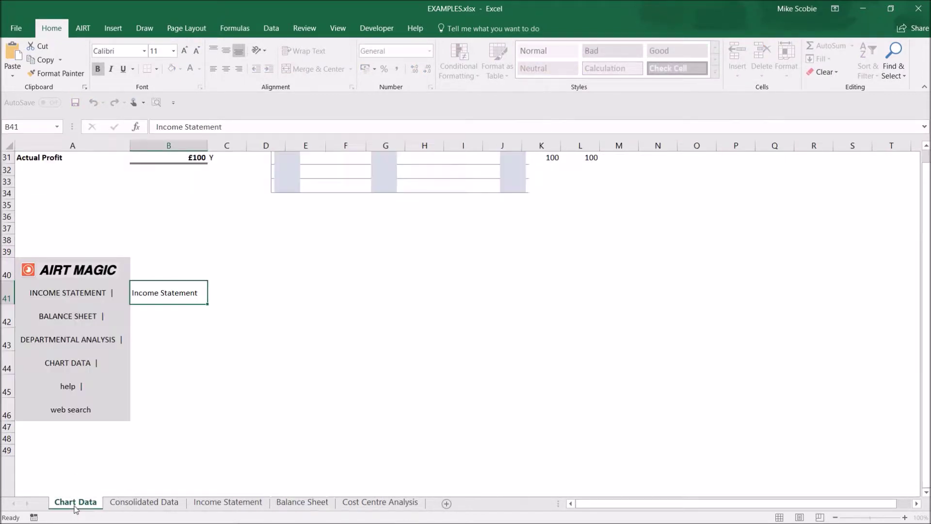
click(151, 324)
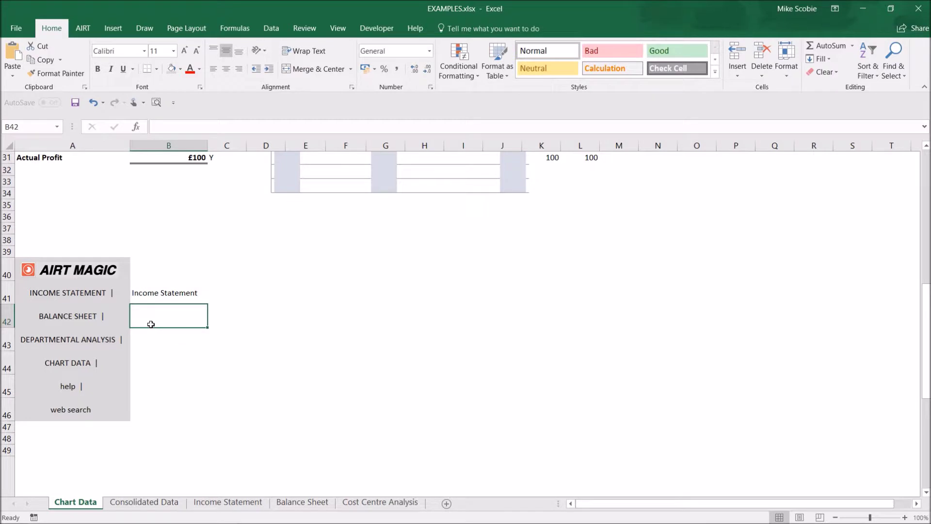
text(Balance Sheet)
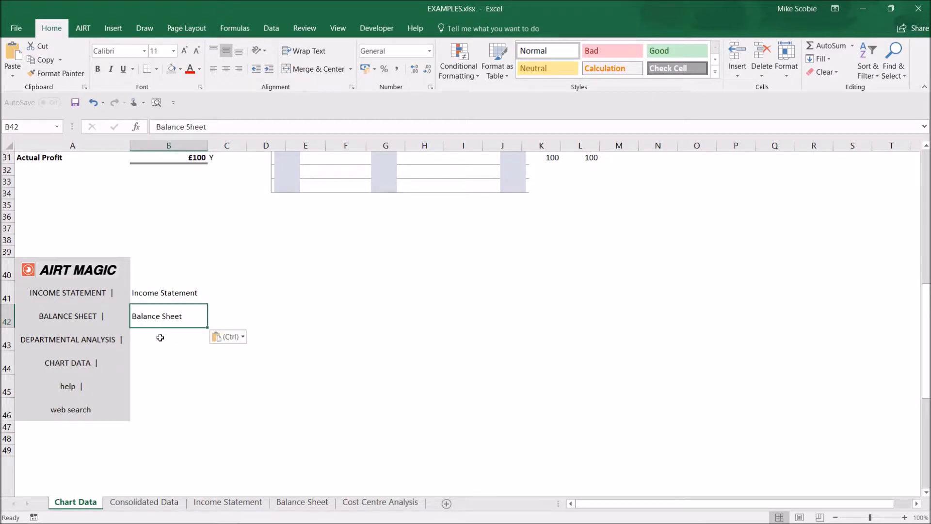
Paste the sheet names Cost Centre Analysis into B43 and Chart Data into B44.
click(377, 504)
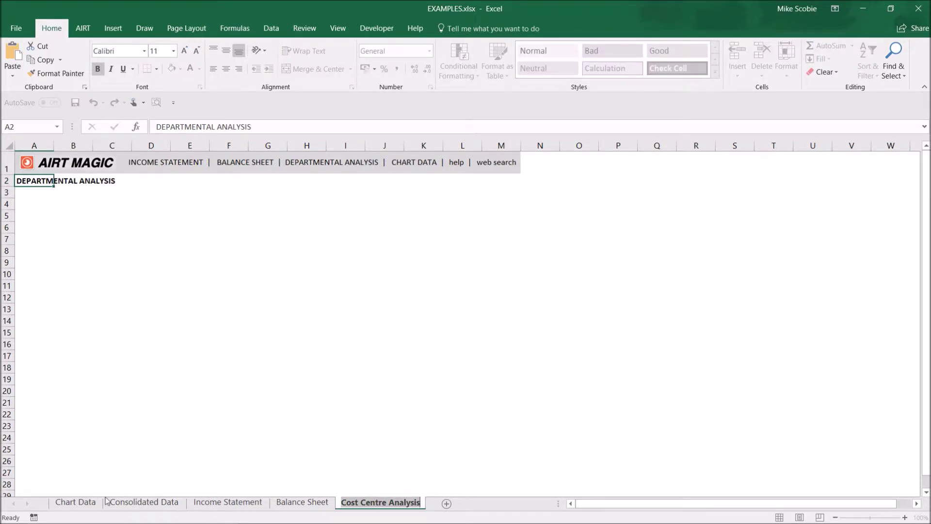
click(81, 505)
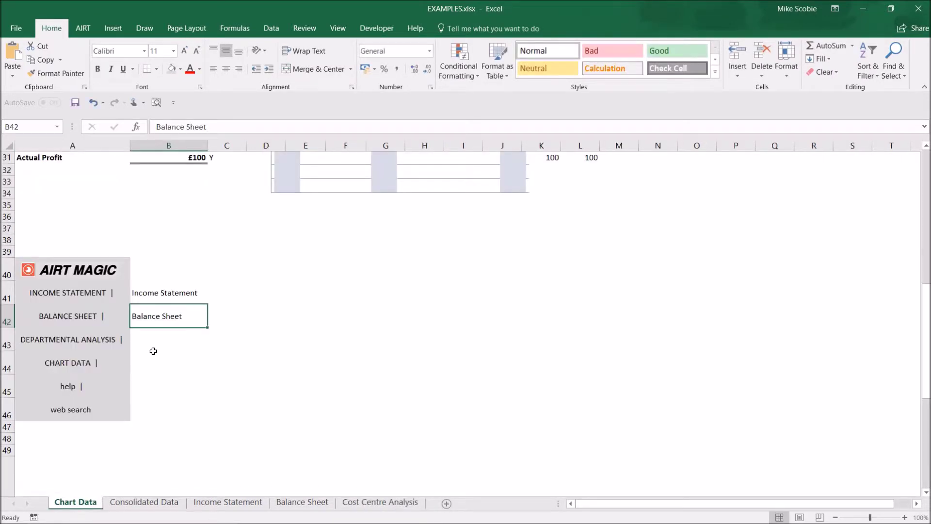
click(152, 342)
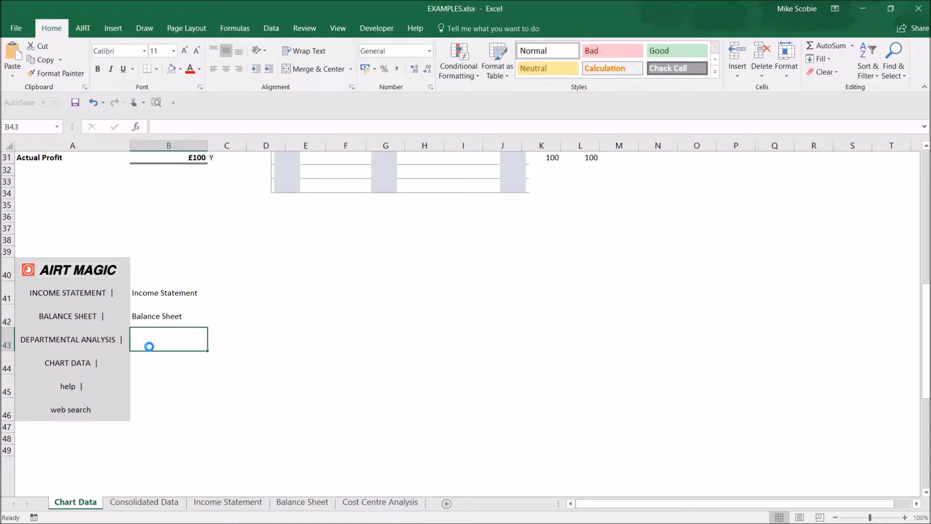
text(Cost Centre Analysis)
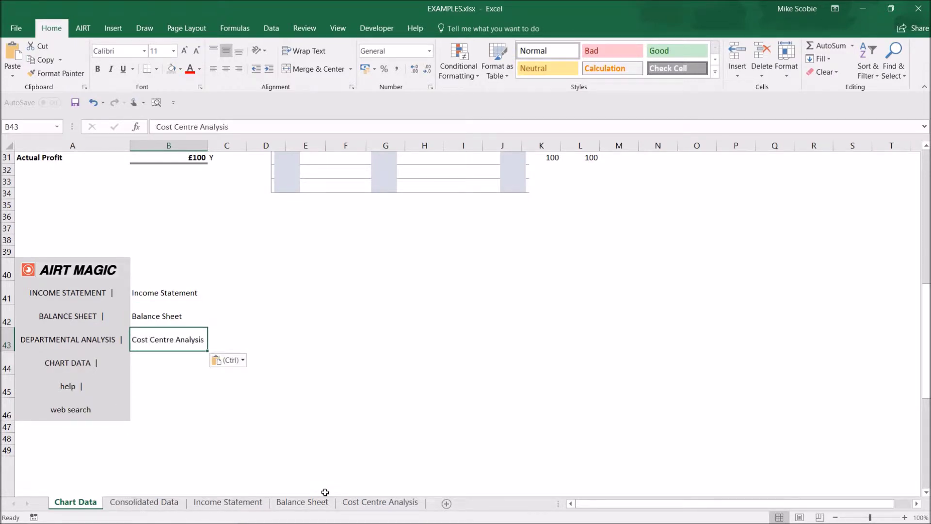
click(83, 501)
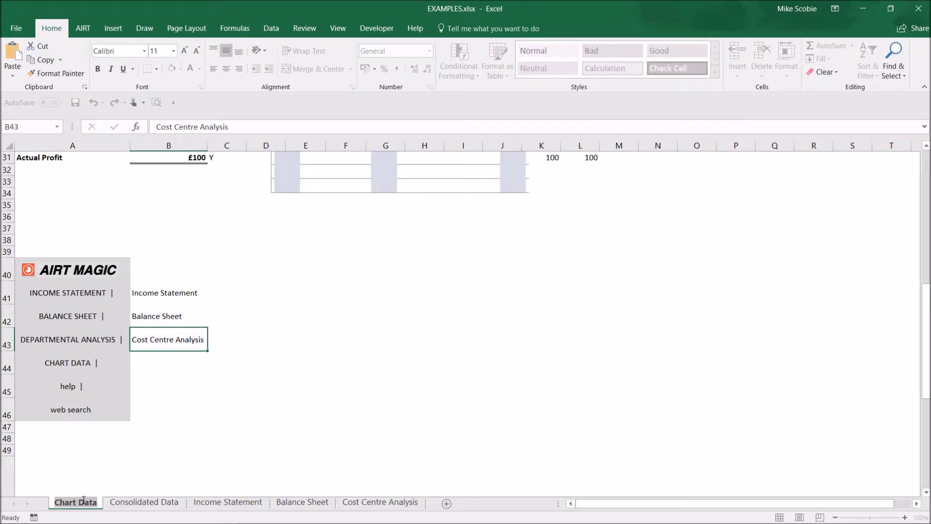
click(155, 363)
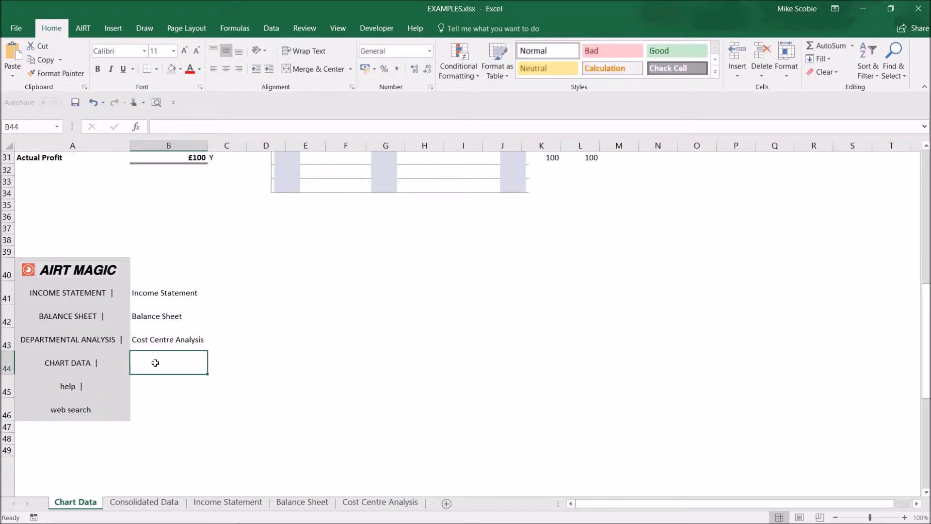
text(Chart Data)
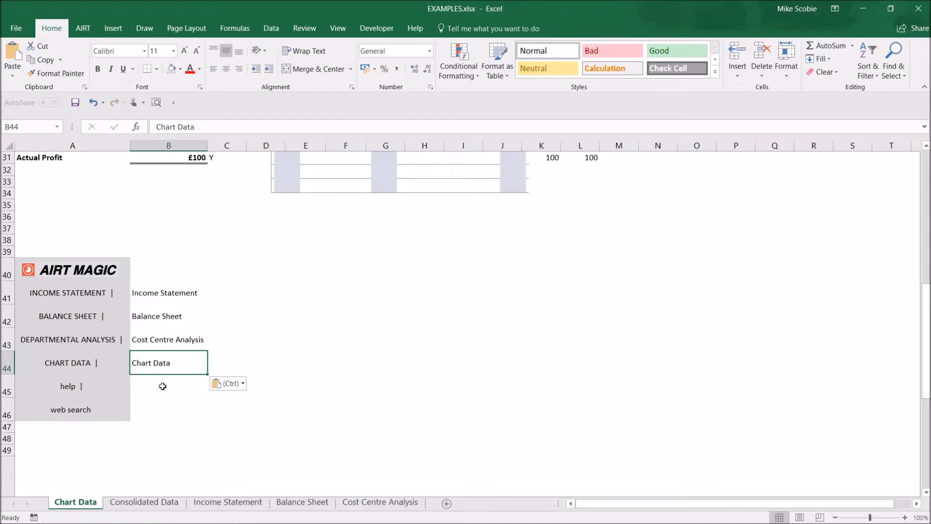
click(163, 386)
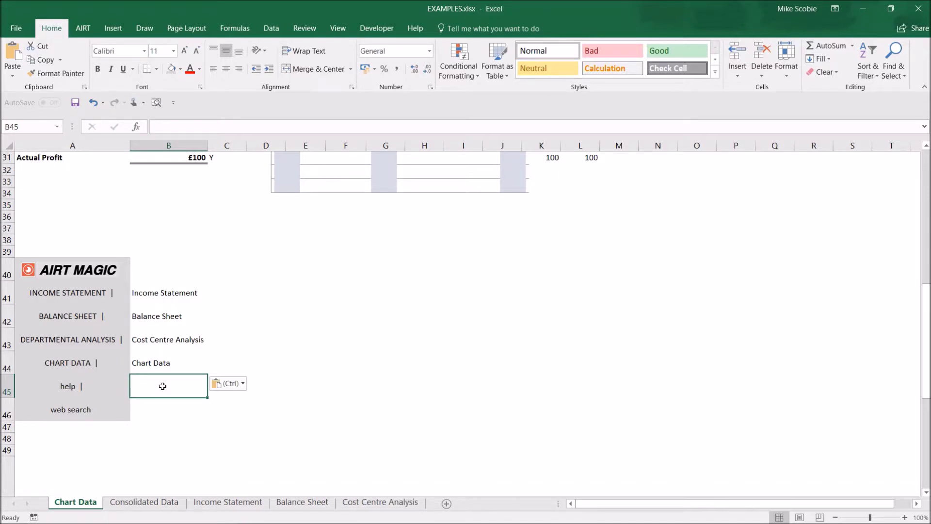
Enter 'email' in B45 and 'url' in B46 and B40.
text(email)
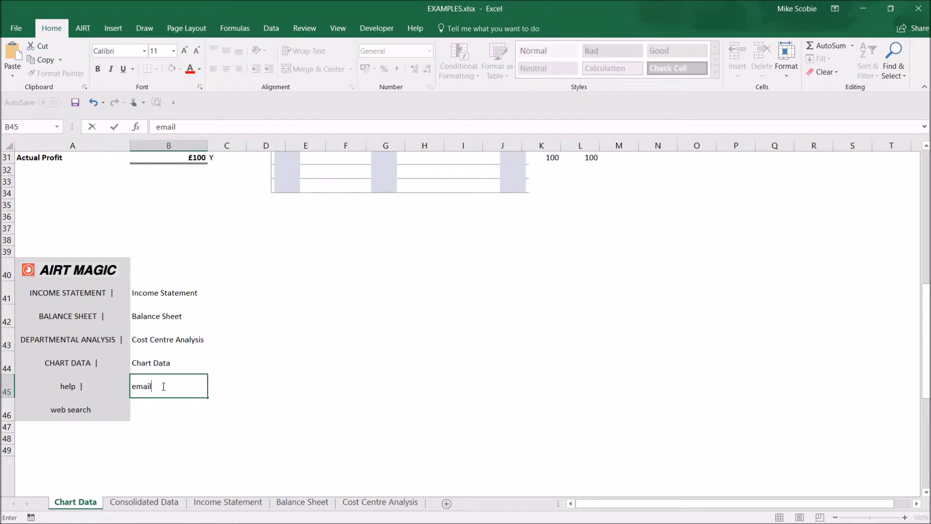
key(Return)
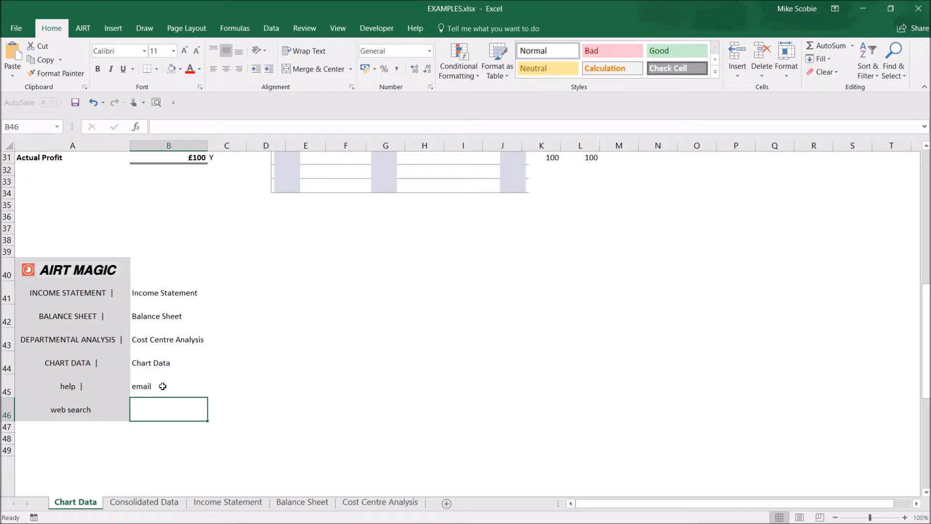
text(url)
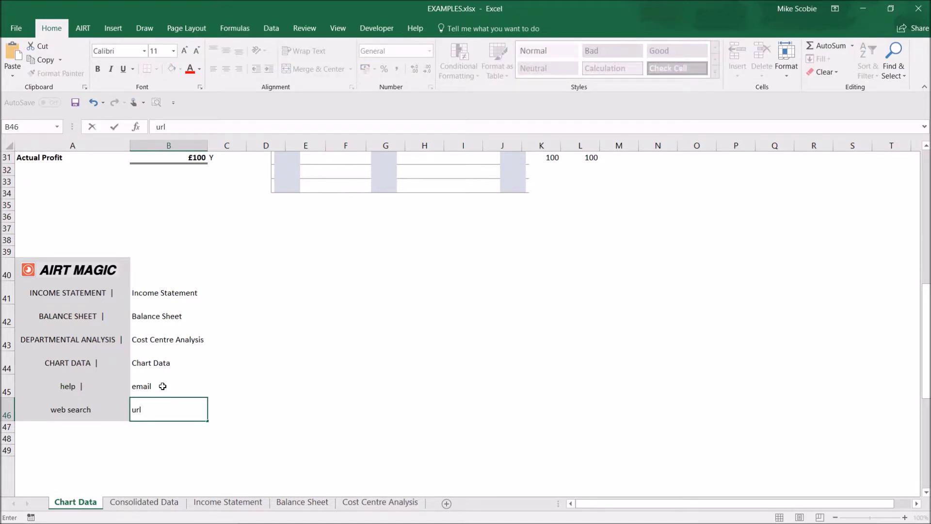
click(164, 267)
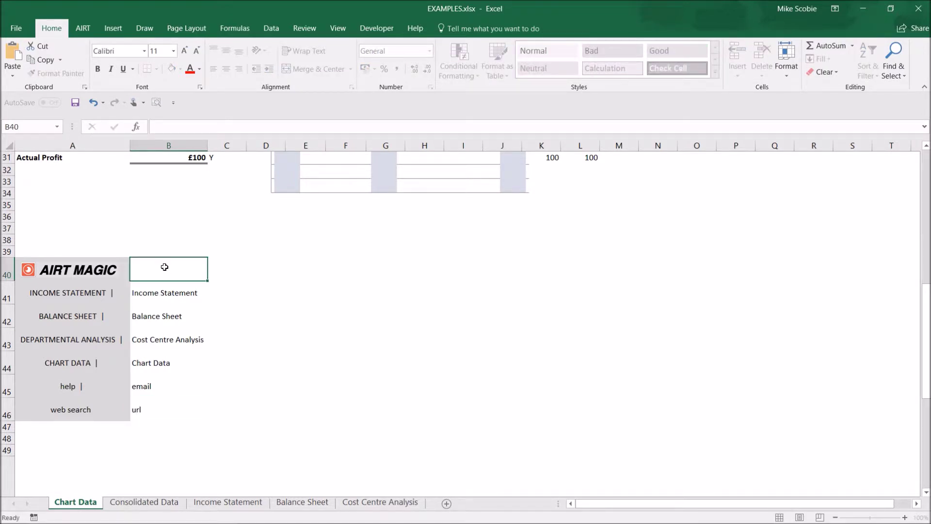
text(url)
key(Tab)
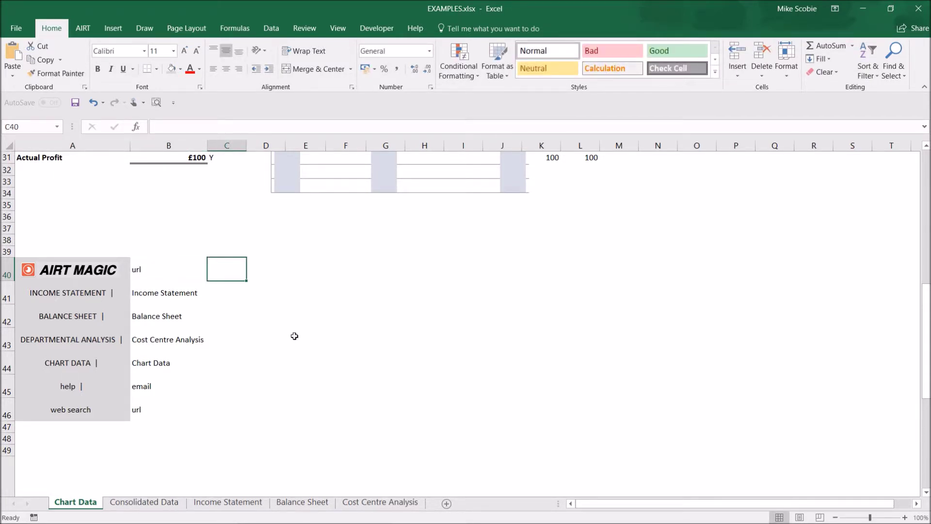
click(231, 296)
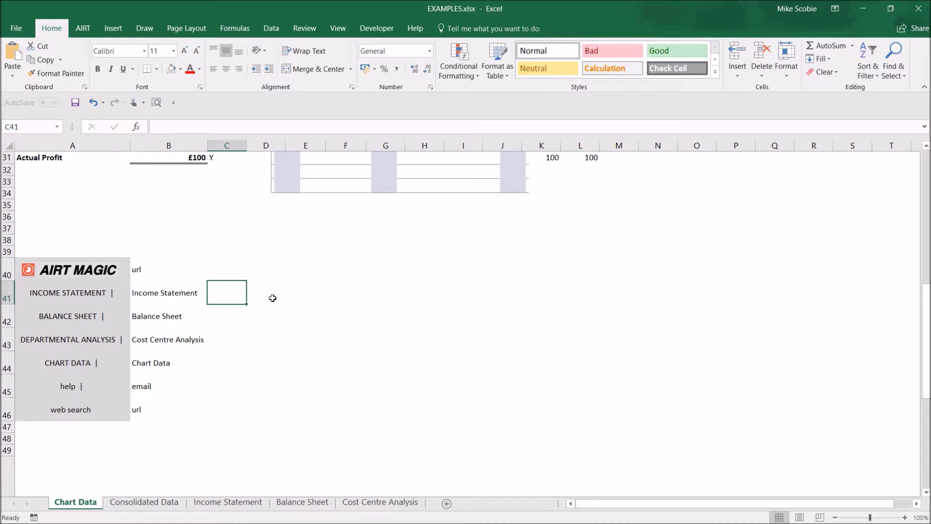
Enter link targets E12 in C41 and A2 in C42, C43 and C44.
text(E12)
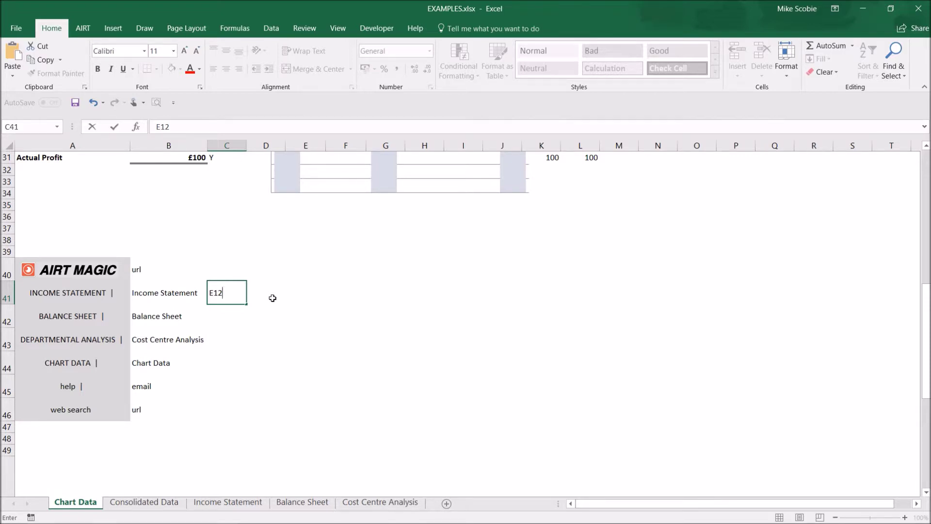
key(Return)
text(4)
key(BackSpace)
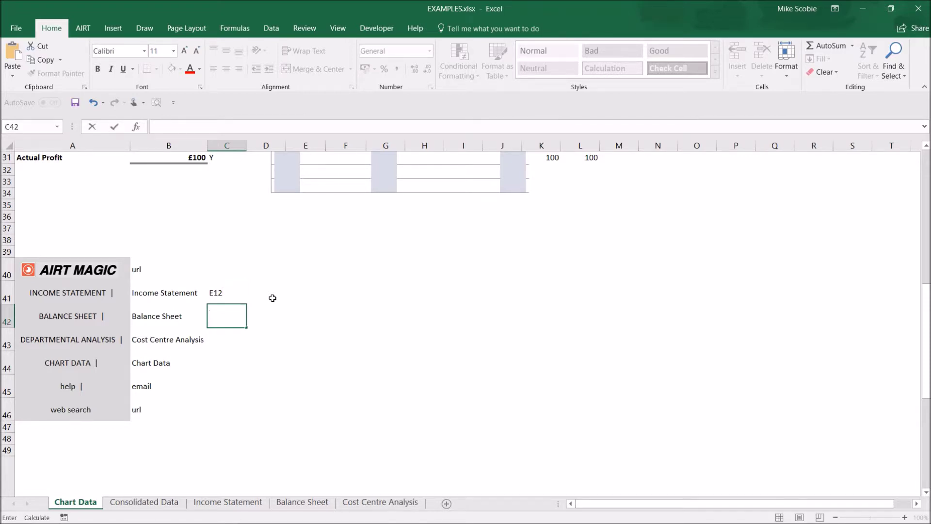
text(A2)
key(Return)
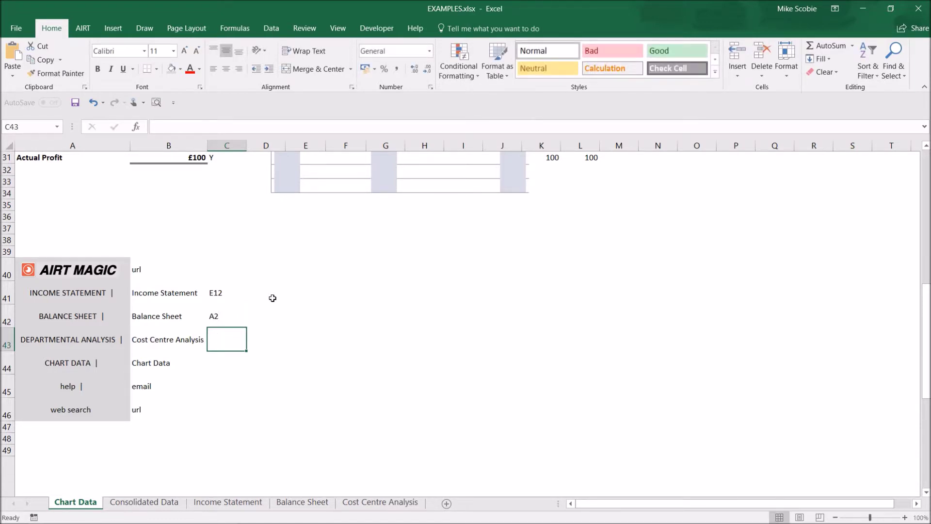
text(A2)
key(Return)
text(A2)
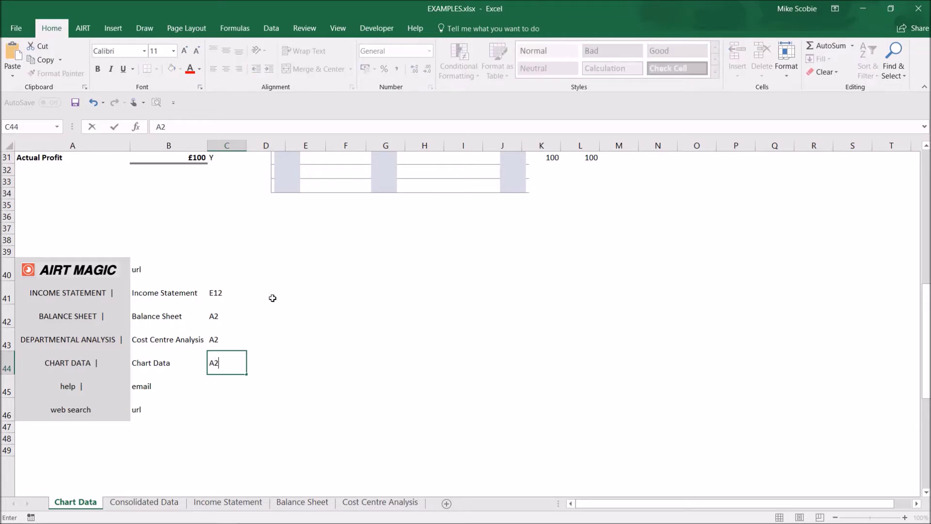
key(Return)
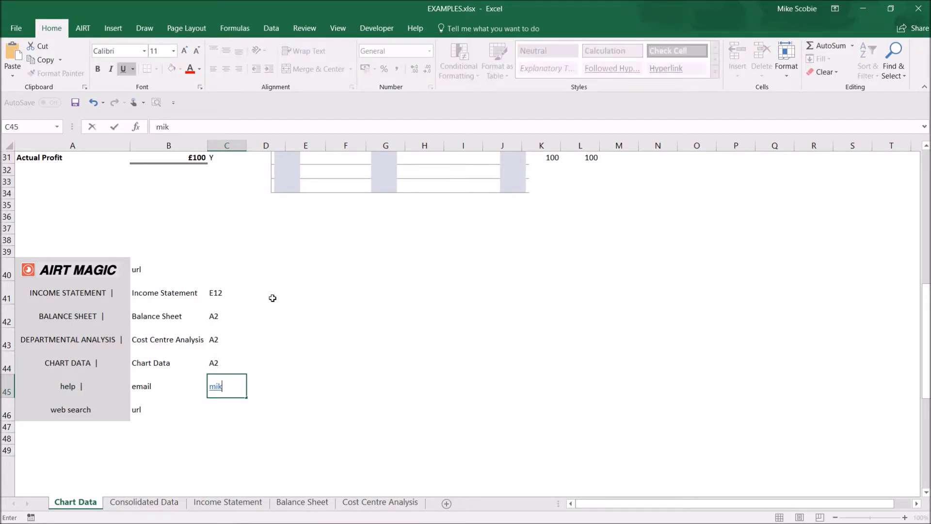
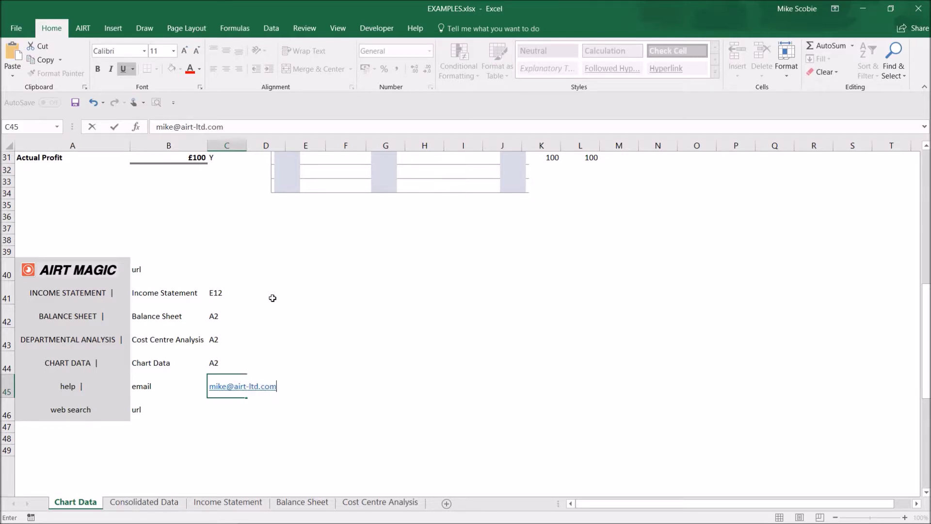
Enter the contact e-mail address in C45, google.com in C46 and airtmagic.com in C40, then select A40:C46.
key(Return)
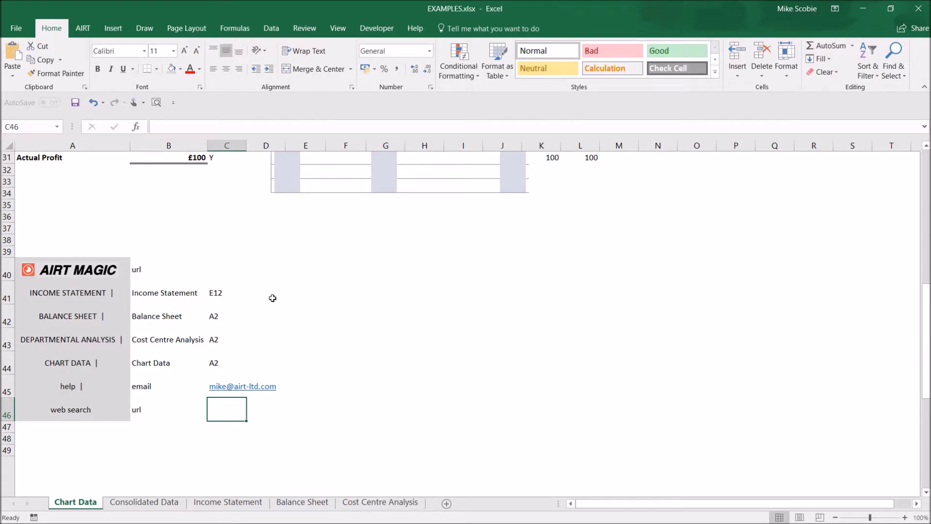
text(google.)
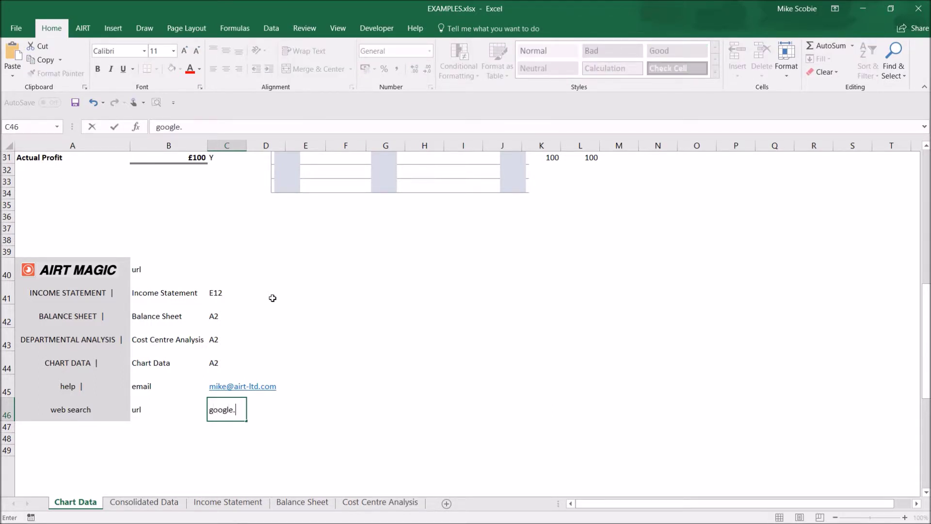
text(com)
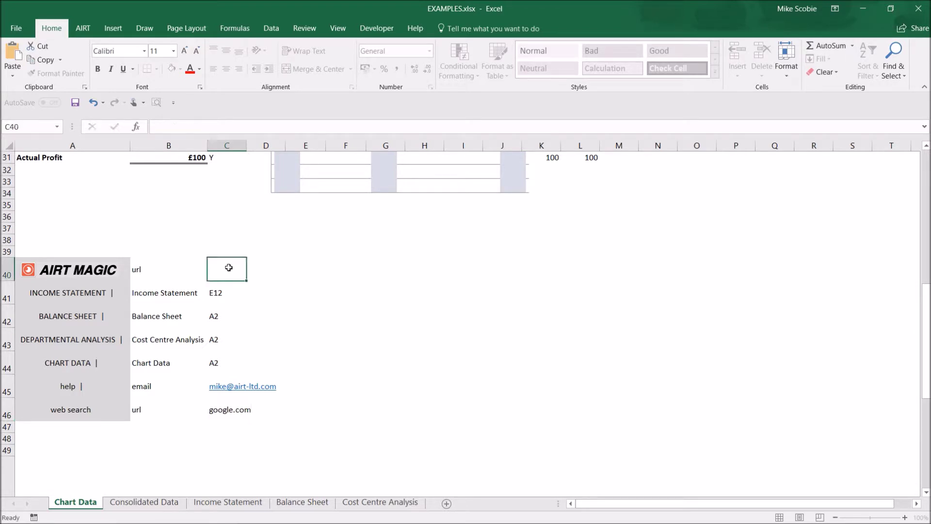
text(airtmagic.com)
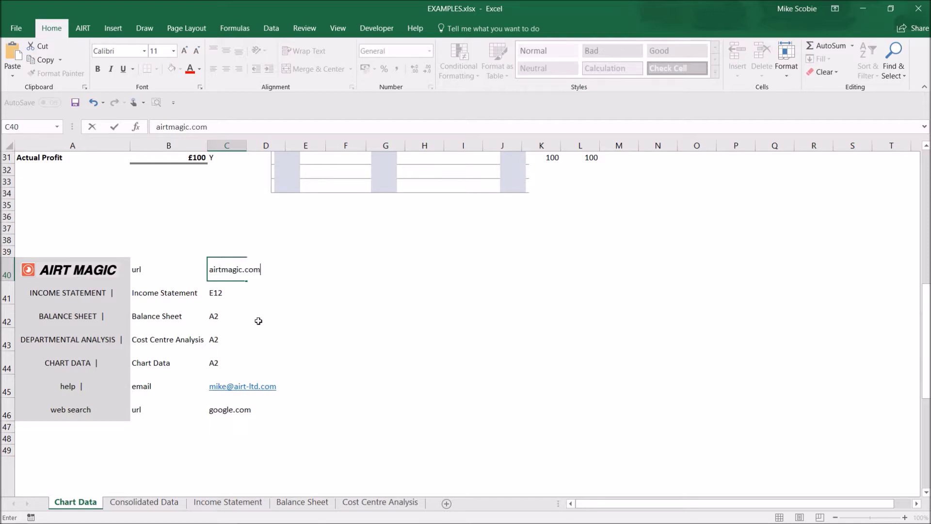
key(Return)
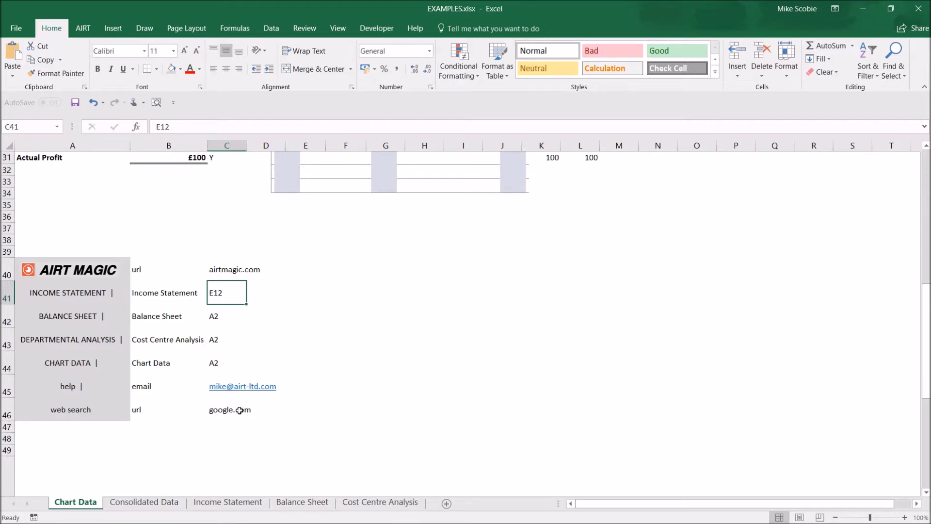
drag(239, 411, 46, 273)
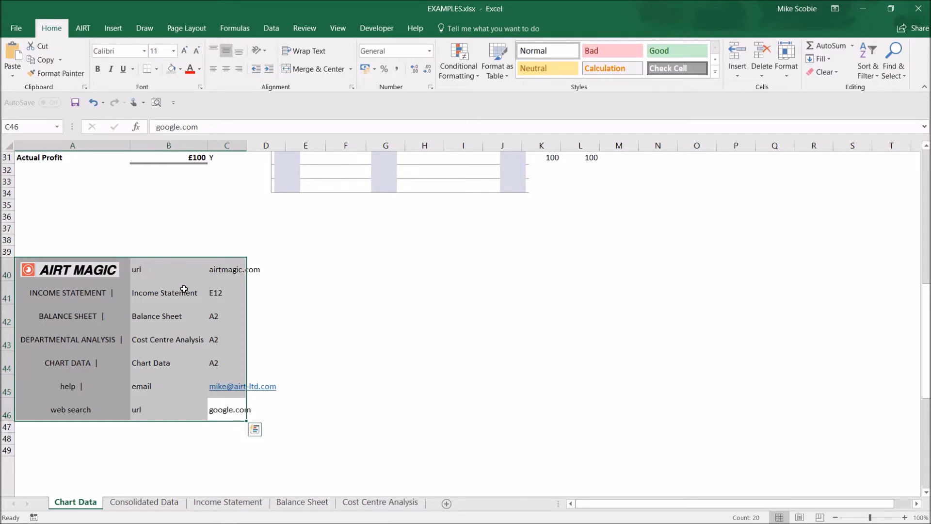
Run AIRT Menu Bar on A40:C46 with top-left cell A1 and Autofit Each Label.
click(92, 28)
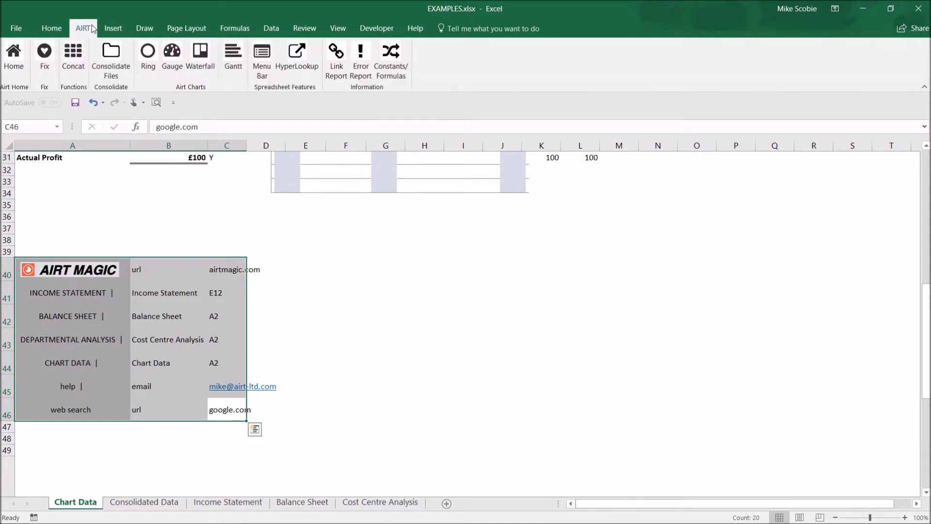
click(262, 71)
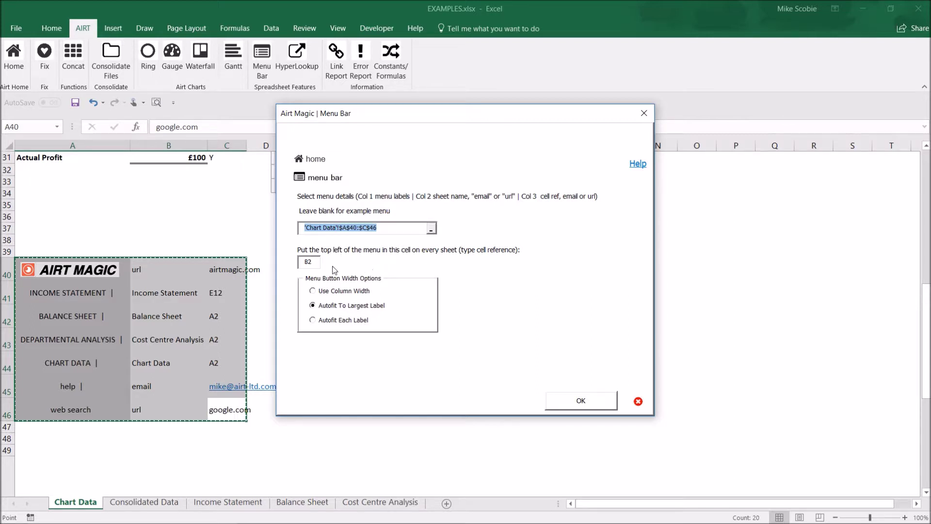
drag(316, 262, 301, 263)
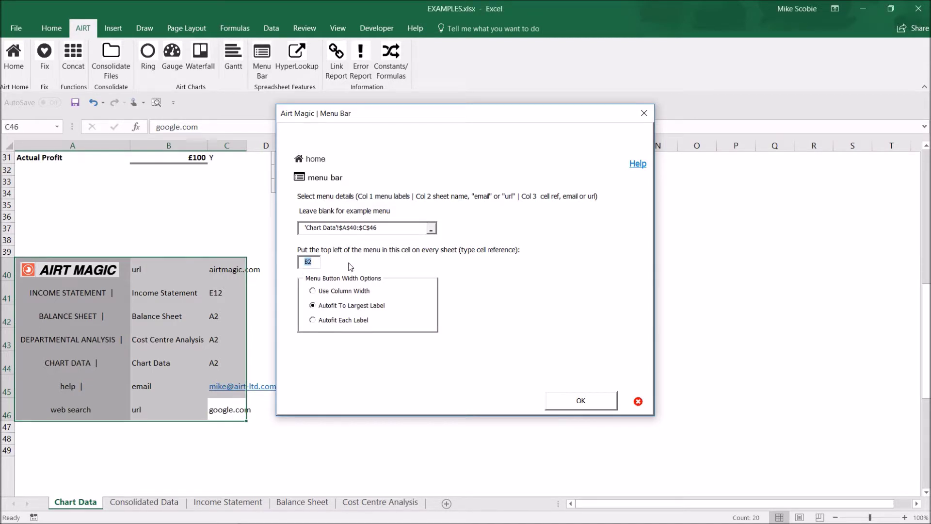
text(A1)
click(319, 322)
click(582, 402)
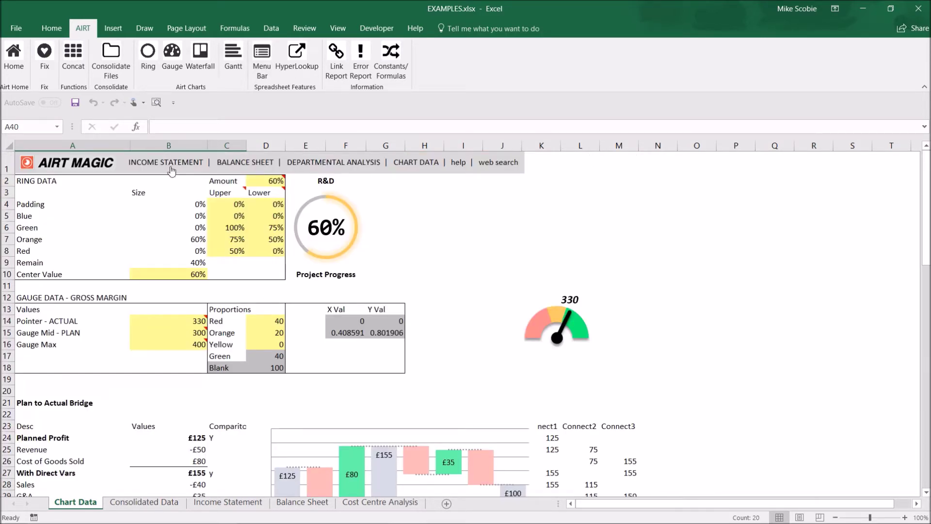
Test the INCOME STATEMENT, BALANCE SHEET, DEPARTMENTAL ANALYSIS, CHART DATA and web search menu links.
click(171, 165)
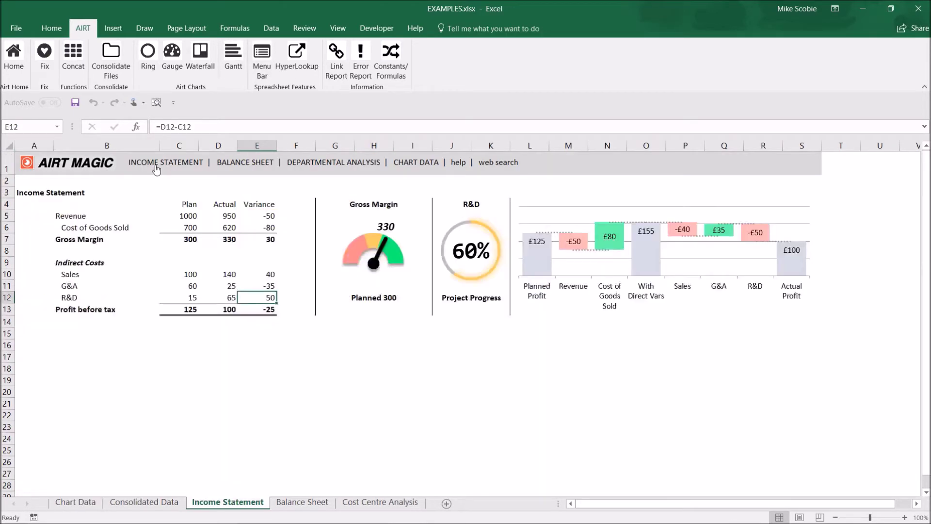
click(250, 166)
click(323, 165)
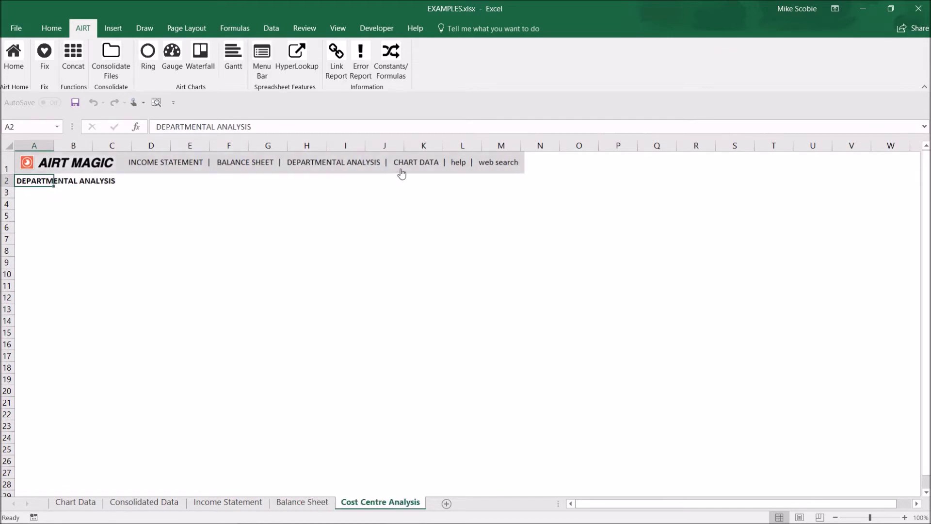
click(435, 165)
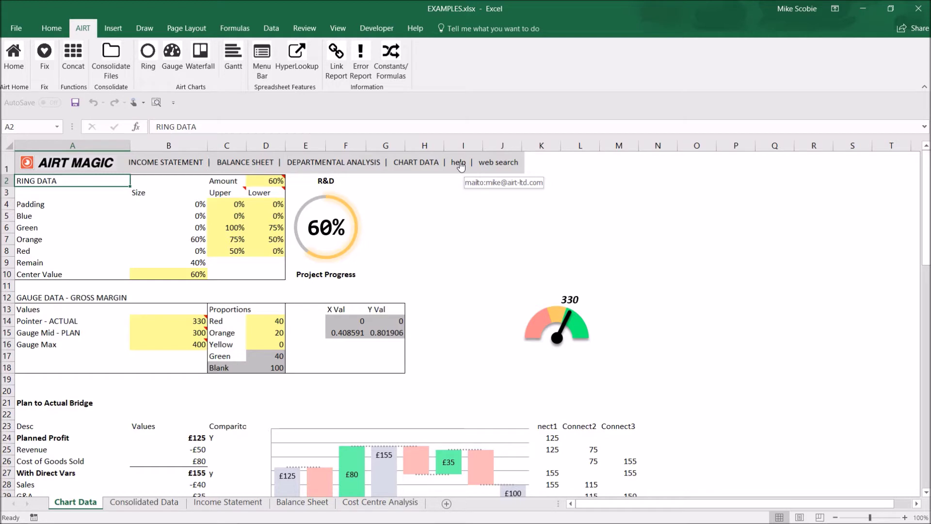
click(506, 164)
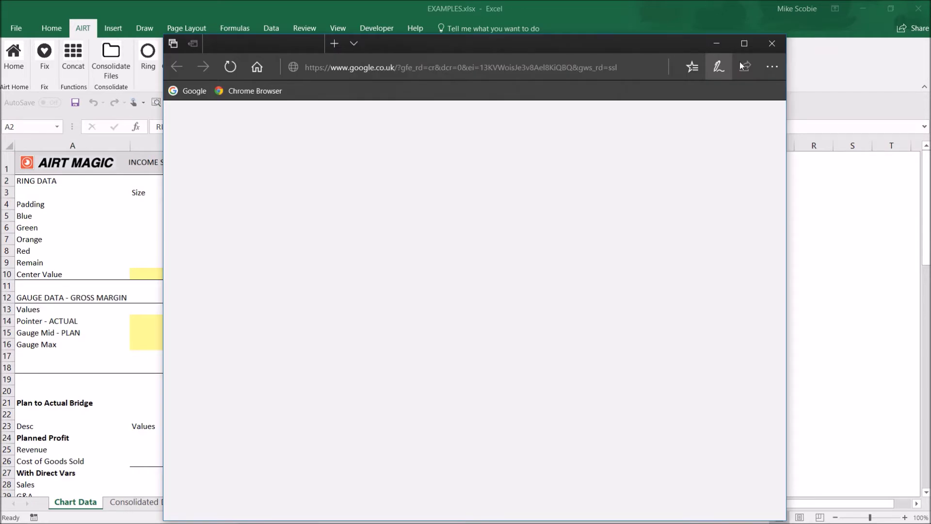
Close the Google browser window, then follow the AIRT MAGIC logo link to airtmagic.com.
click(93, 179)
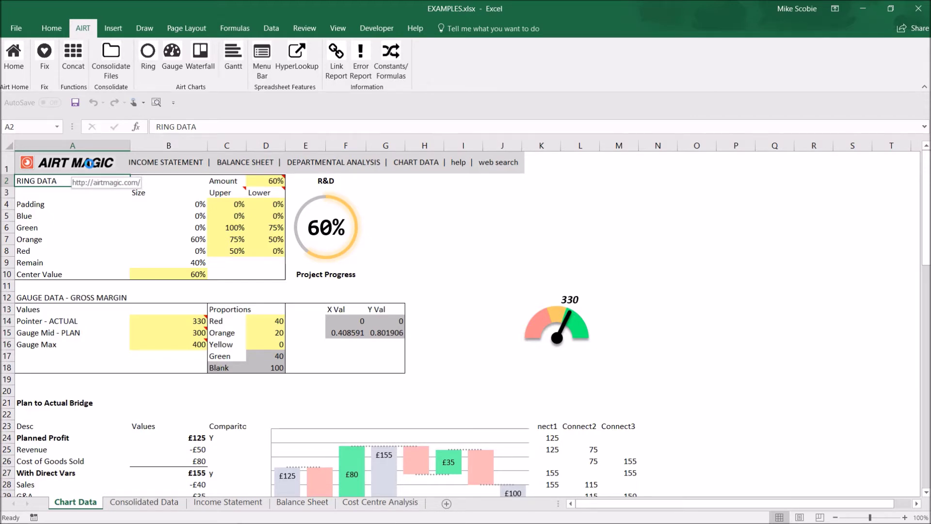
click(88, 164)
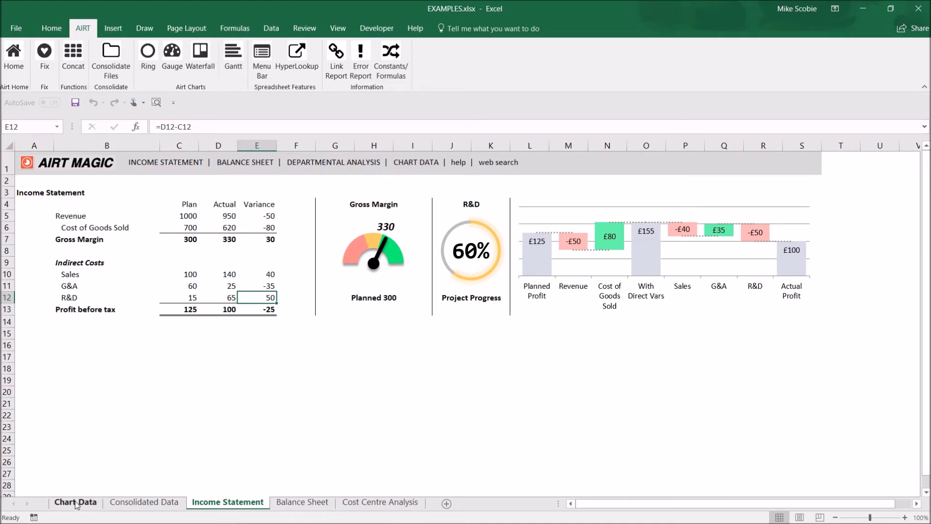
Return to the Chart Data sheet after checking the AIRT MAGIC logo's airtmagic.com link.
click(76, 504)
Replace the INCOME STATEMENT label in A41 with 'PROFIT AND LOSS'.
scroll(87, 478, down, 11)
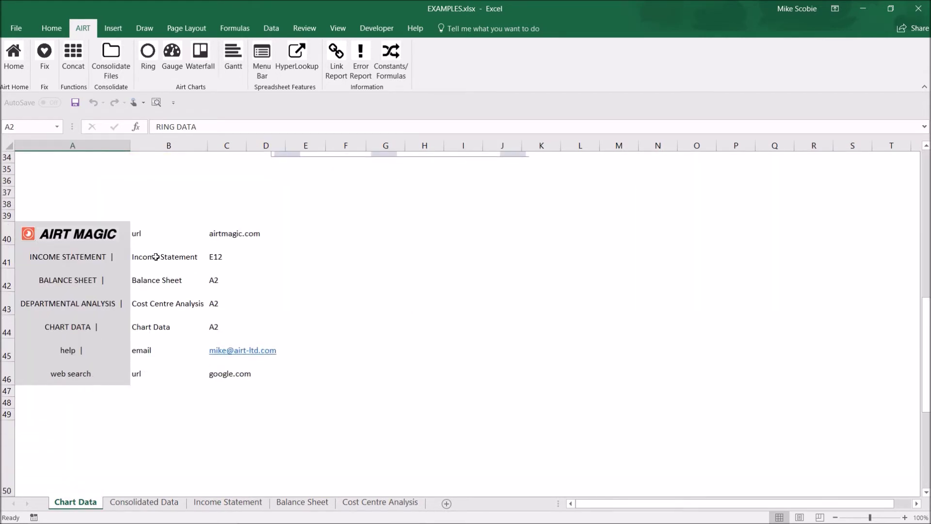
click(156, 257)
click(60, 256)
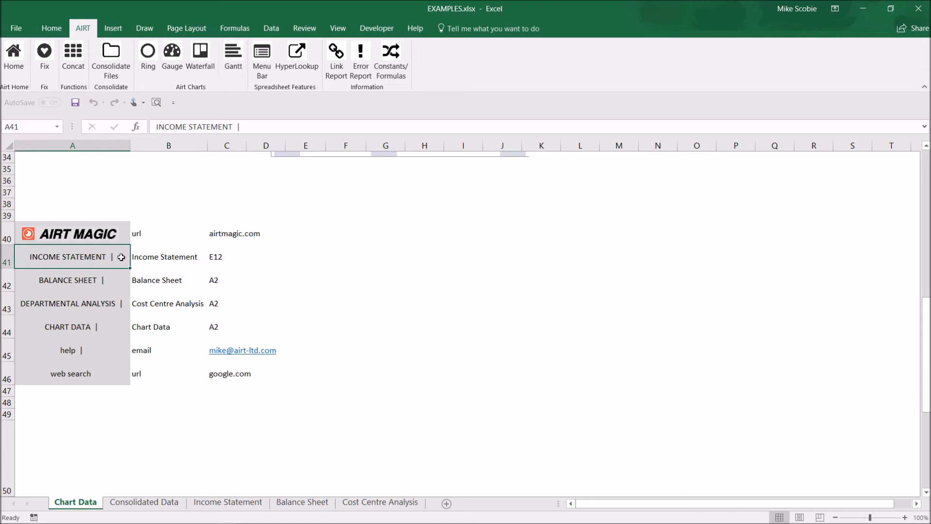
drag(235, 127, 118, 133)
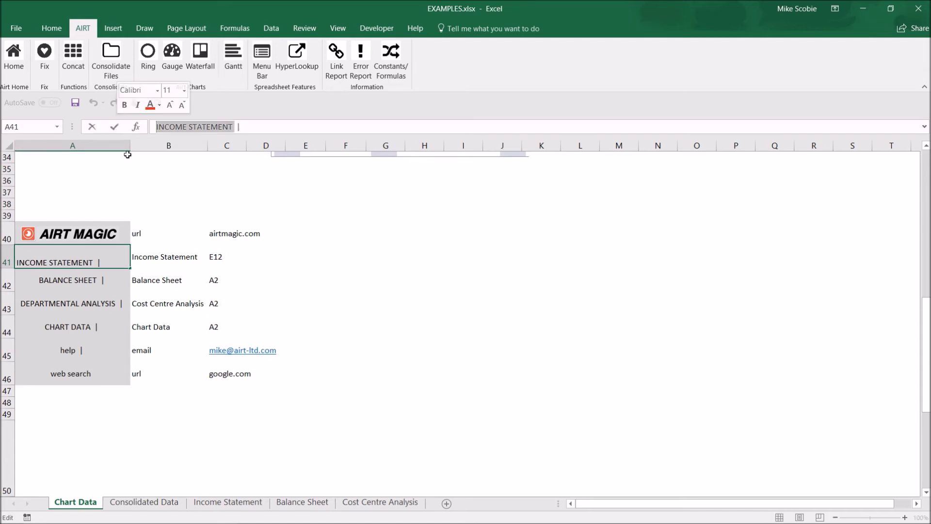
text(PROFIT AND LOSS)
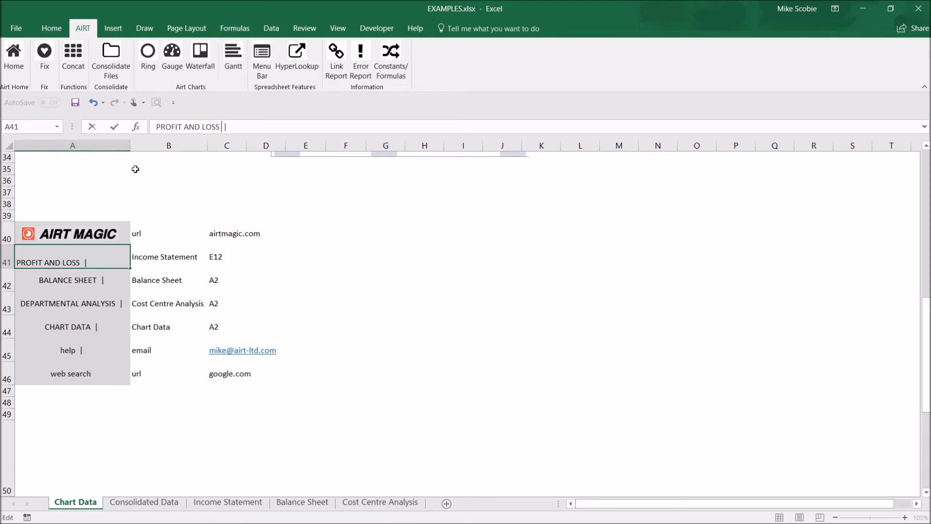
Change the first item's link target in C41 from E12 to B2, then select the A40:C46 menu table.
click(223, 258)
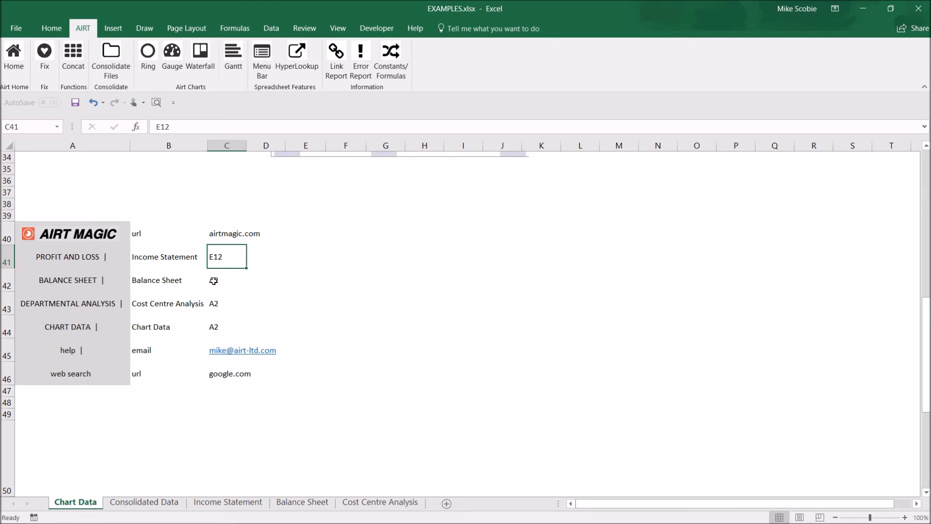
text(B2)
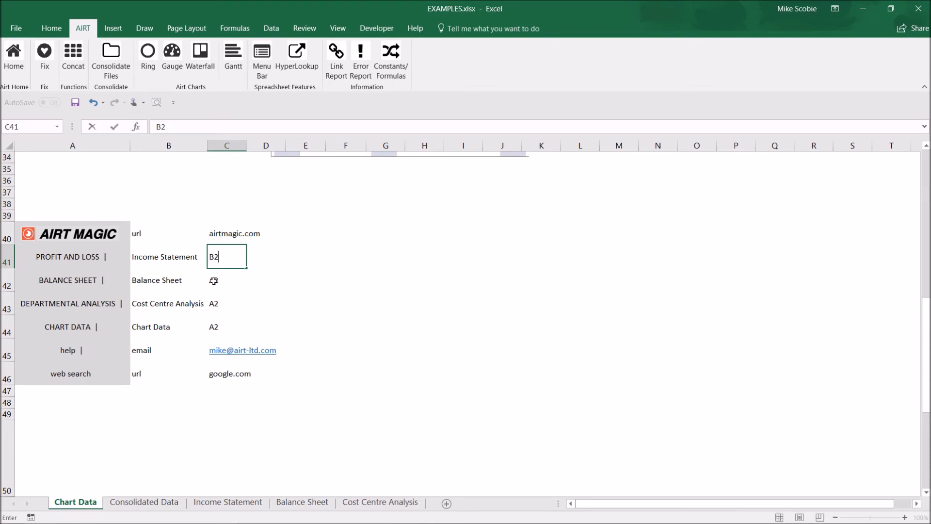
key(Return)
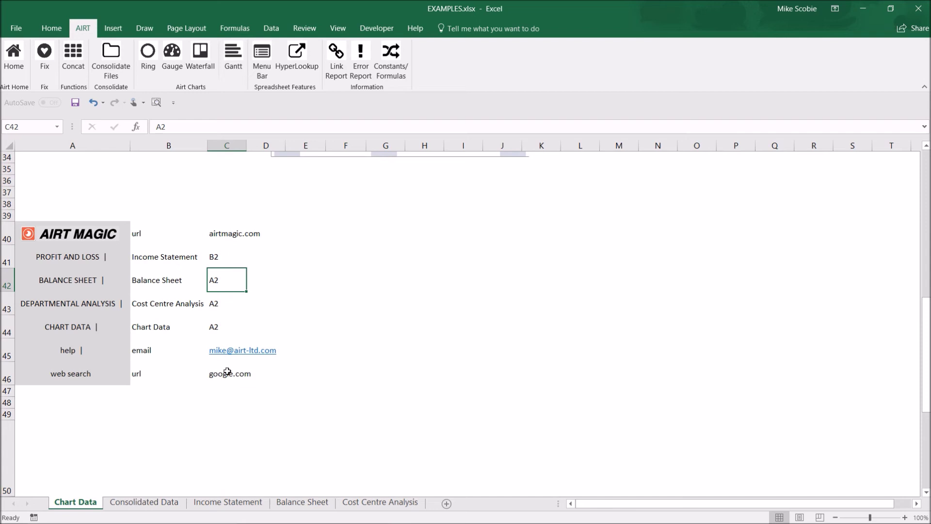
drag(227, 373, 51, 243)
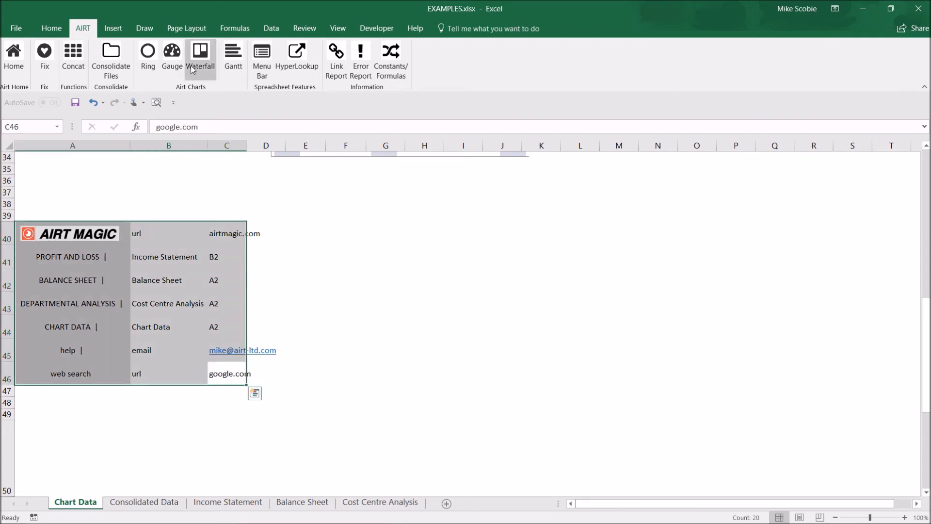
Rebuild the AIRT Menu Bar on every sheet at top-left cell A1 with Autofit Each Label.
click(262, 73)
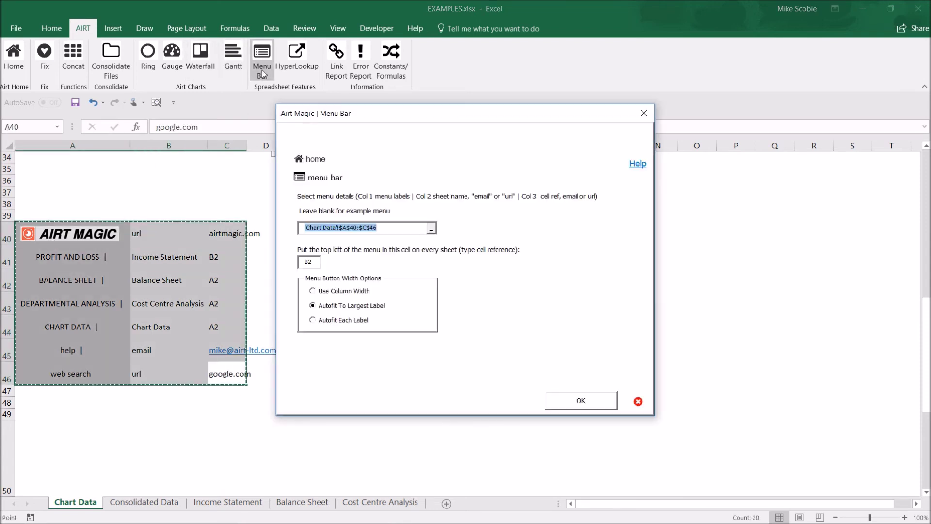
key(Tab)
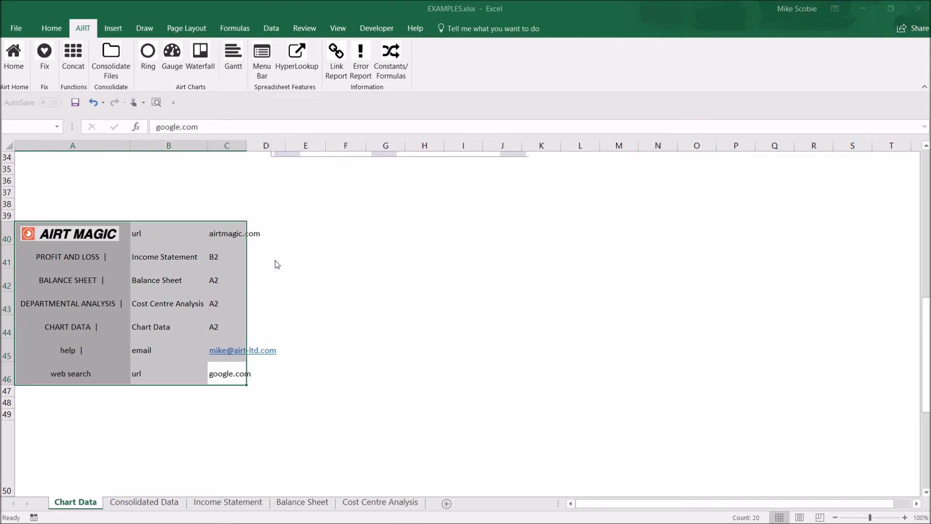
text(A1)
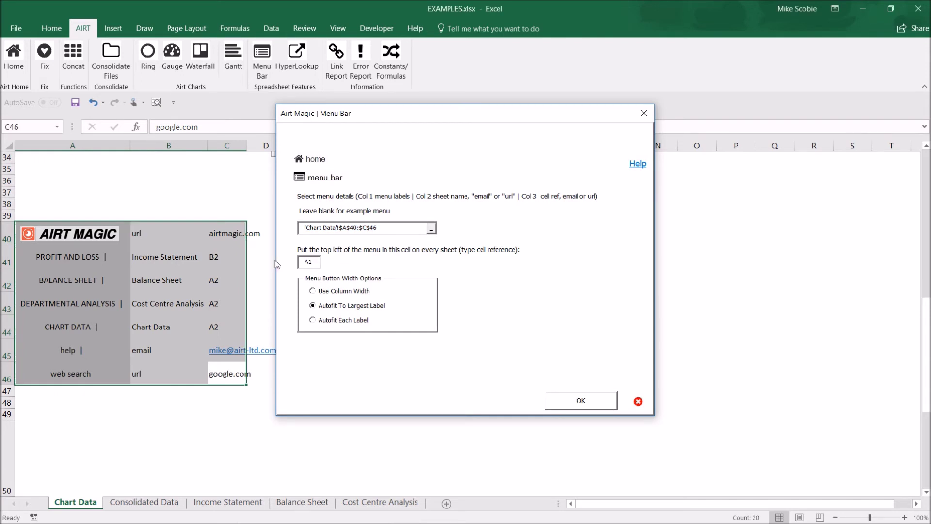
click(315, 321)
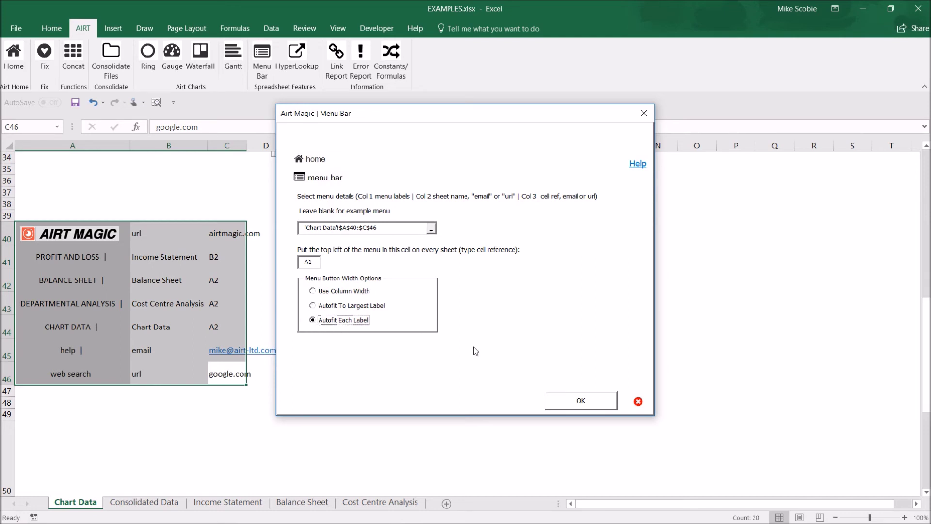
click(580, 401)
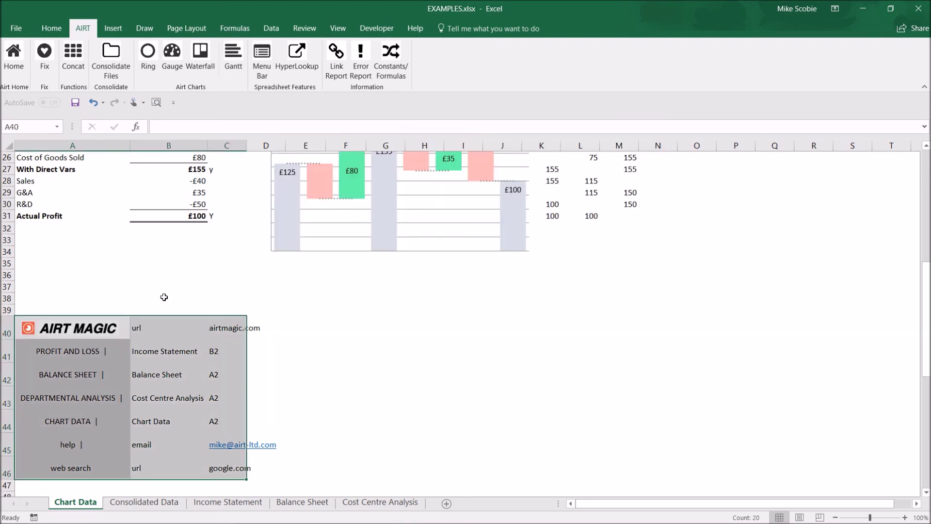
scroll(164, 296, up, 9)
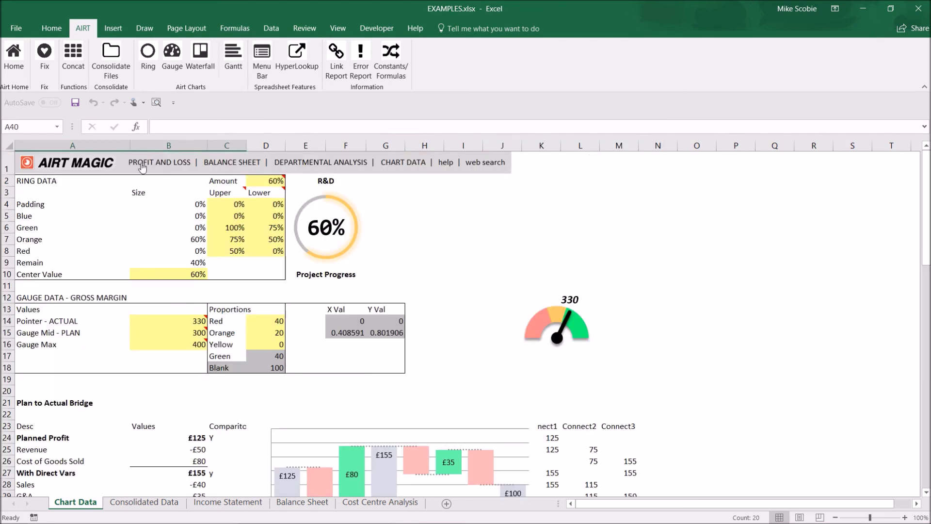
Follow the PROFIT AND LOSS menu link from Chart Data to cell B2 of Income Statement.
click(163, 168)
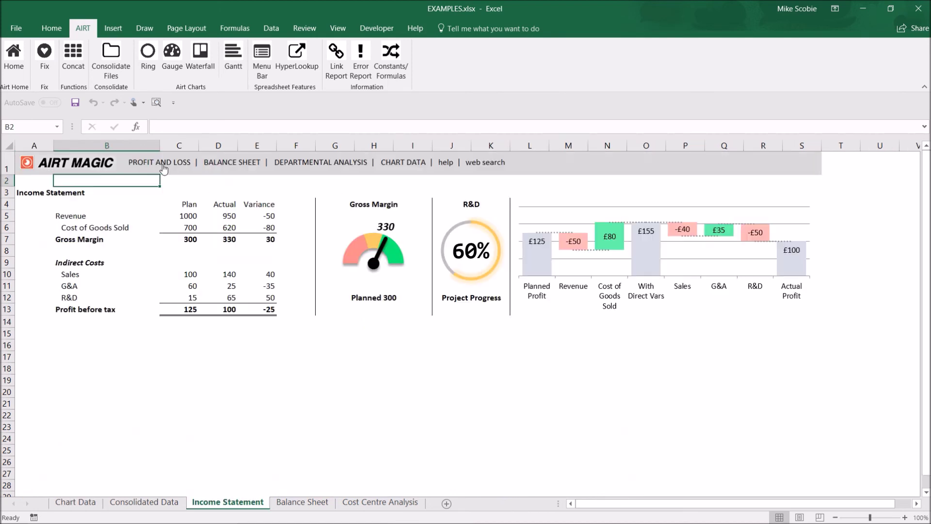